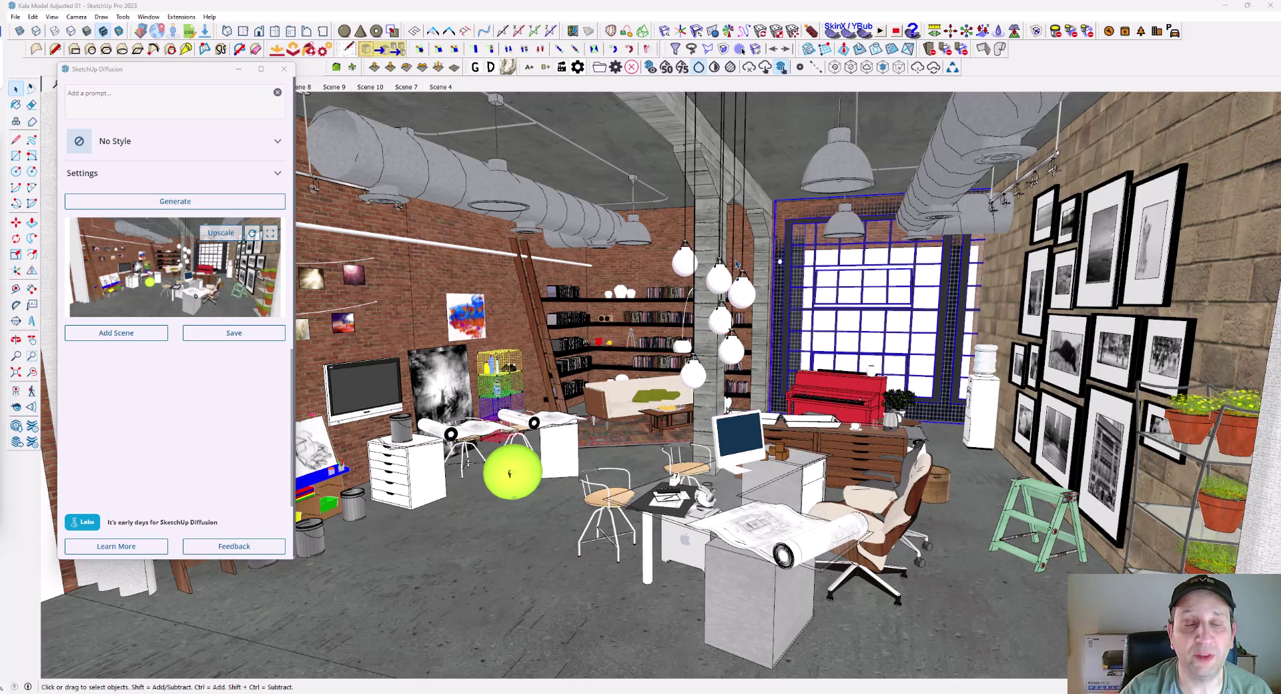
Step: Move the SketchUp Diffusion window inward over the model and refresh its input view from the current scene
click(195, 86)
drag(180, 74, 225, 103)
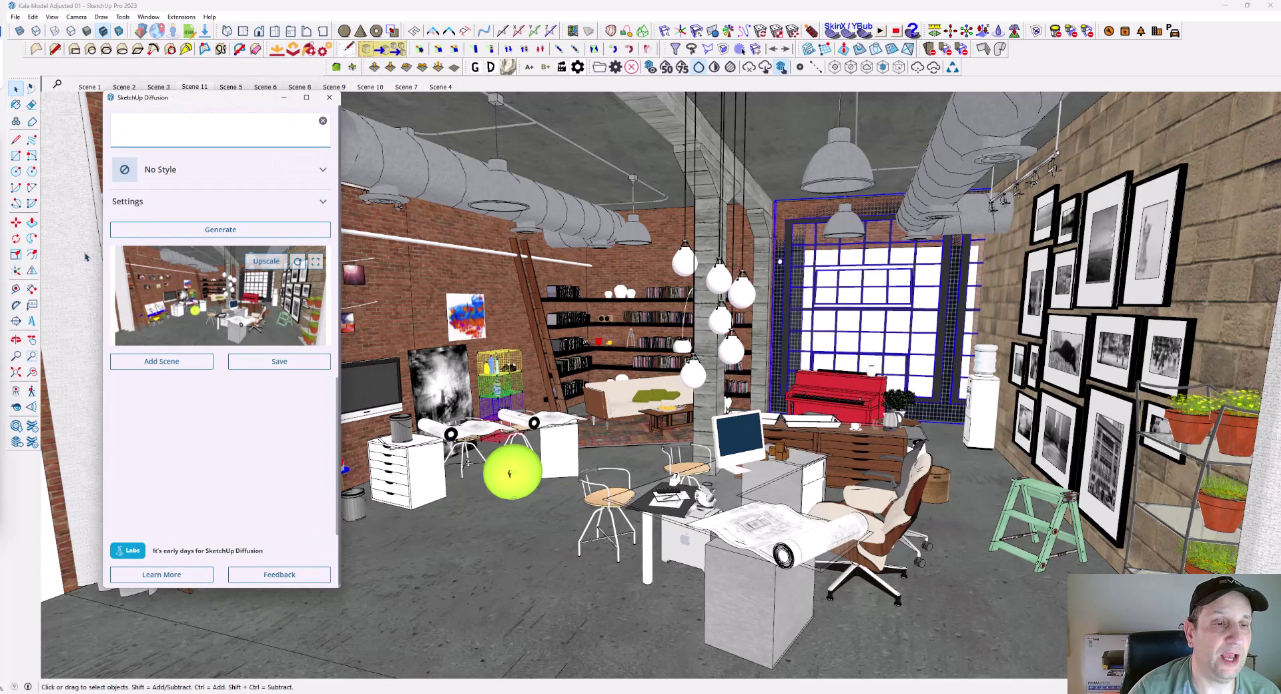
click(181, 17)
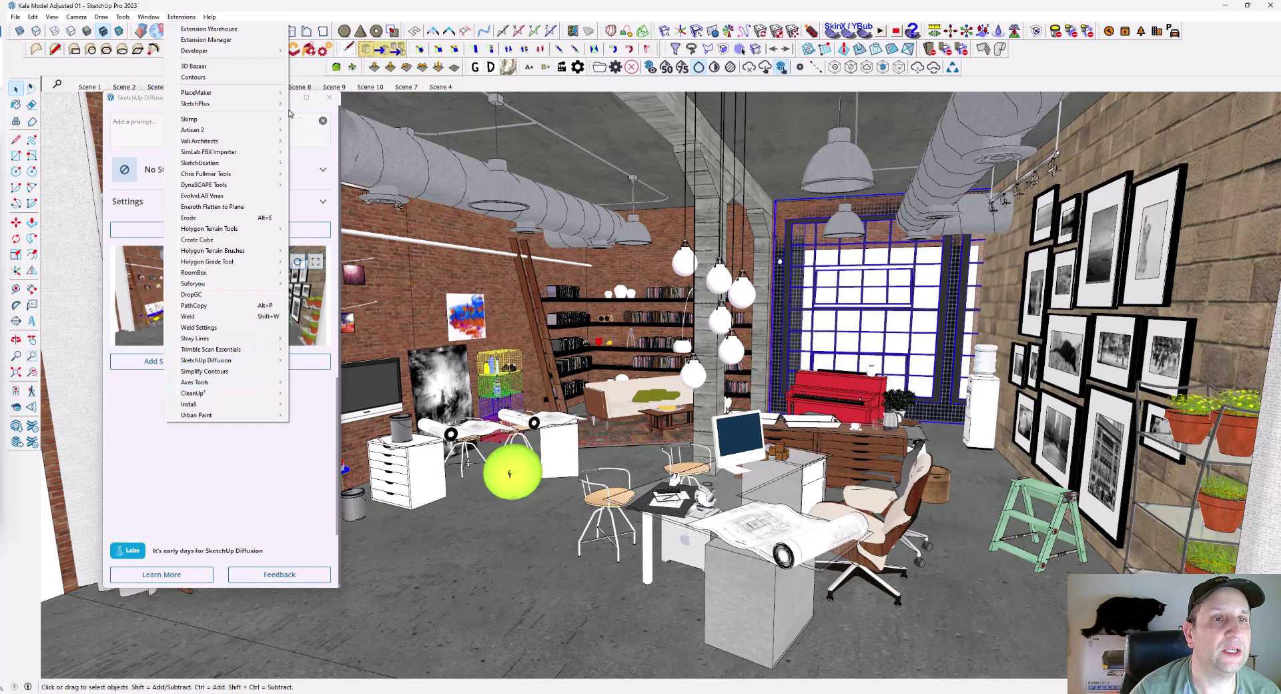
click(333, 361)
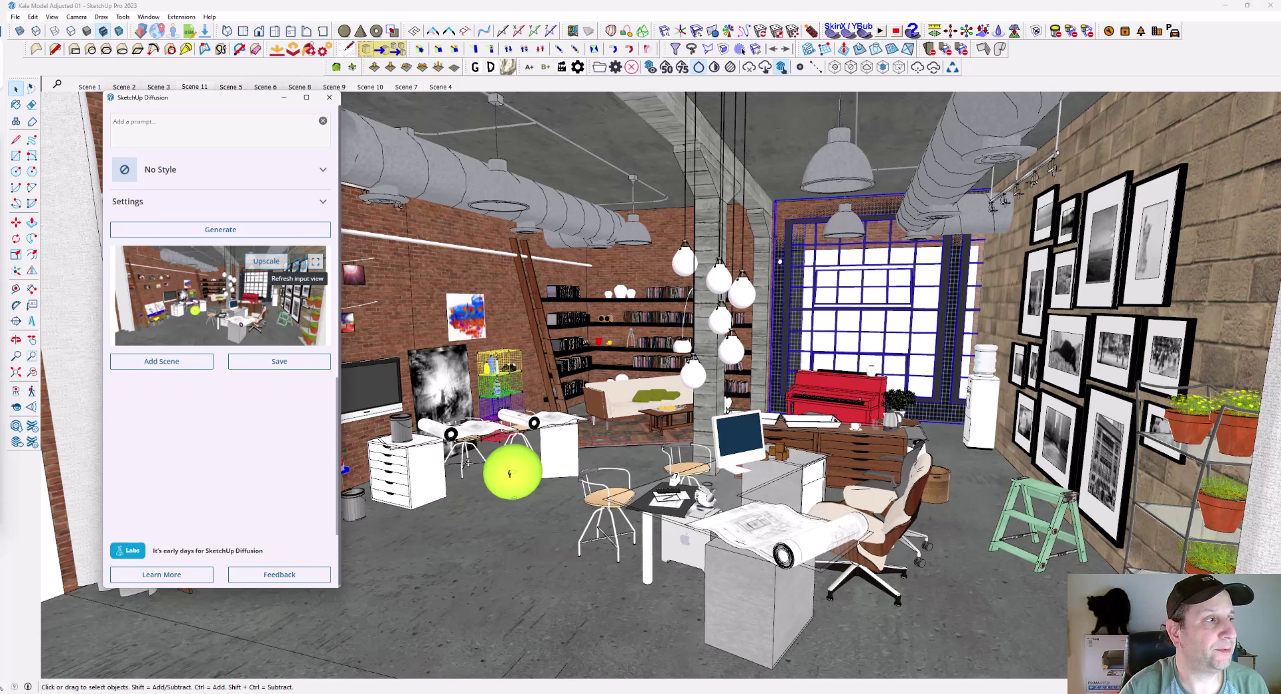
click(296, 262)
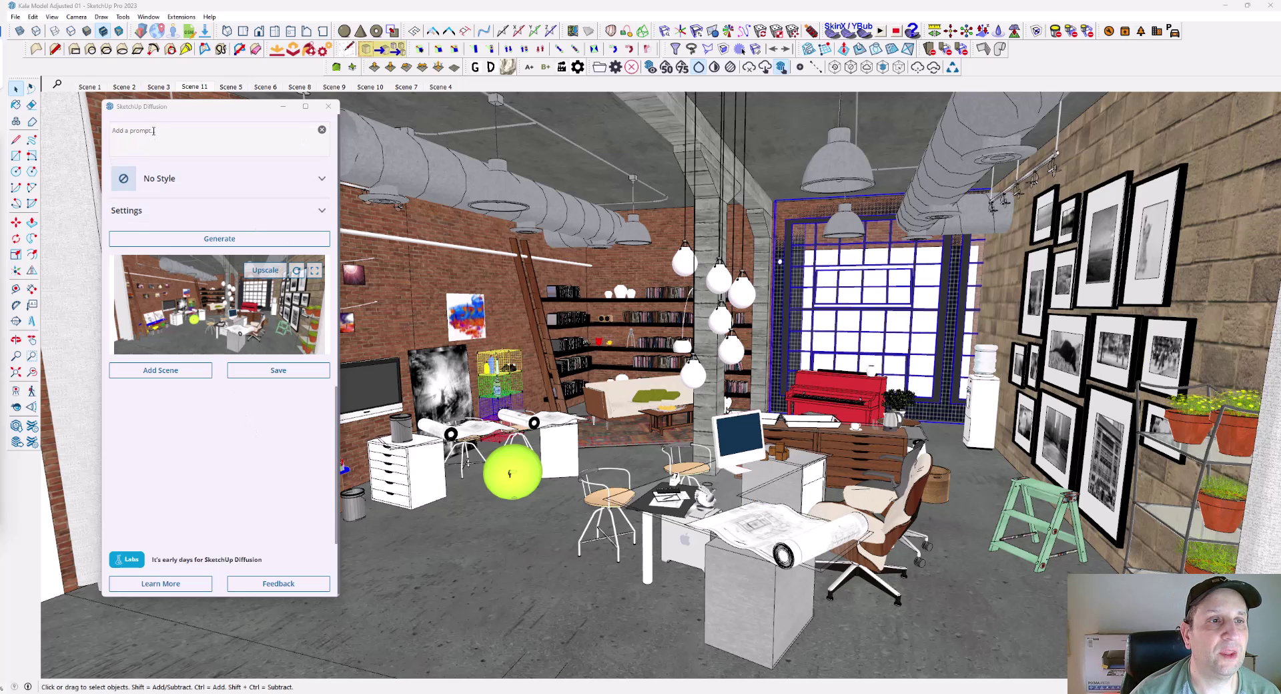
Step: Review the rendering styles available in SketchUp Diffusion, keeping No Style selected
click(319, 181)
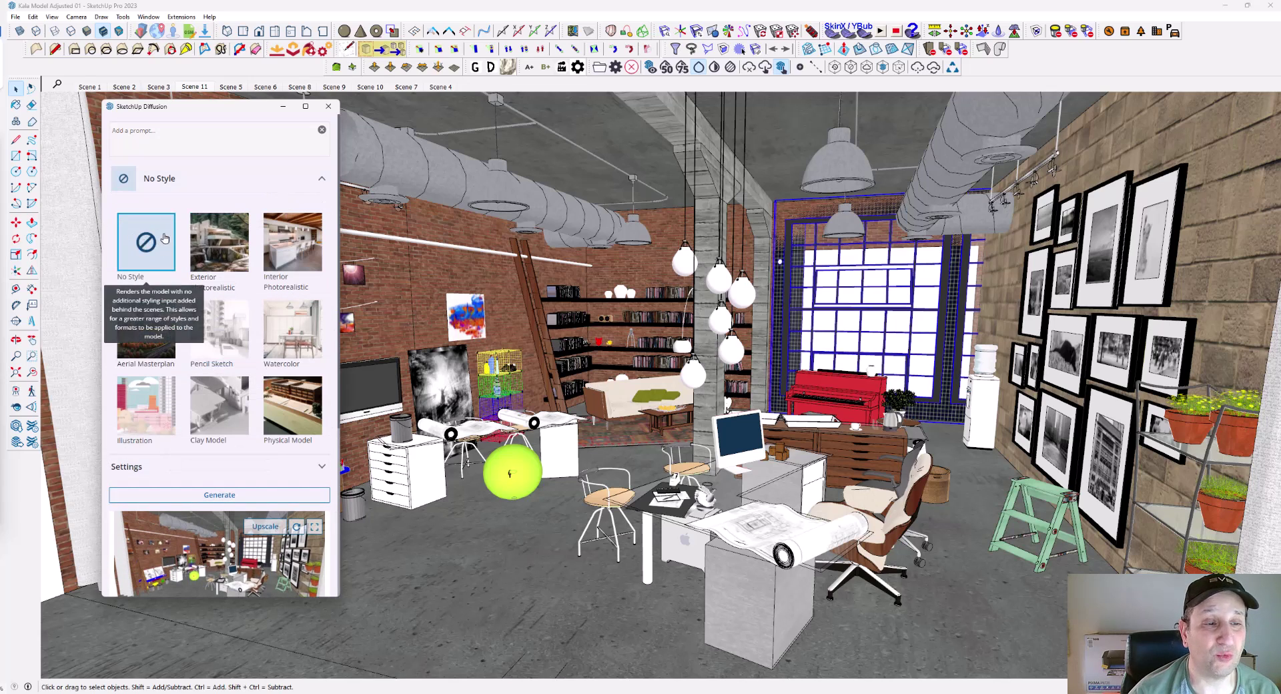
click(321, 180)
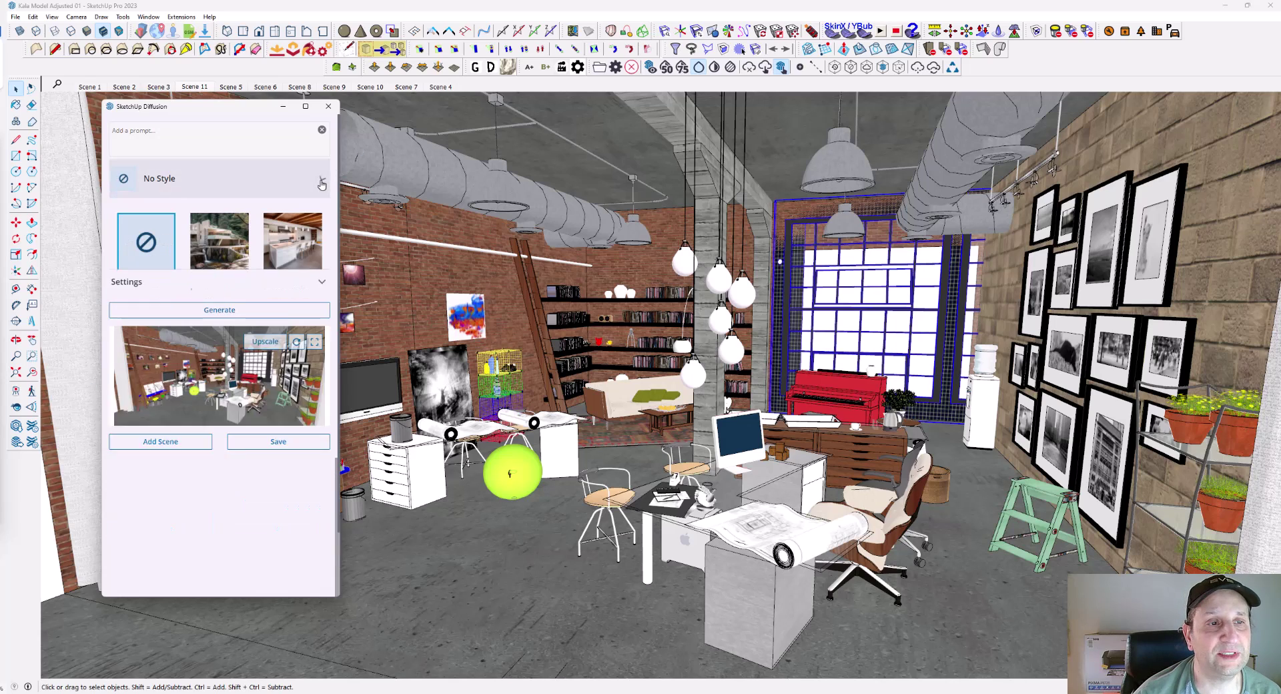
click(166, 130)
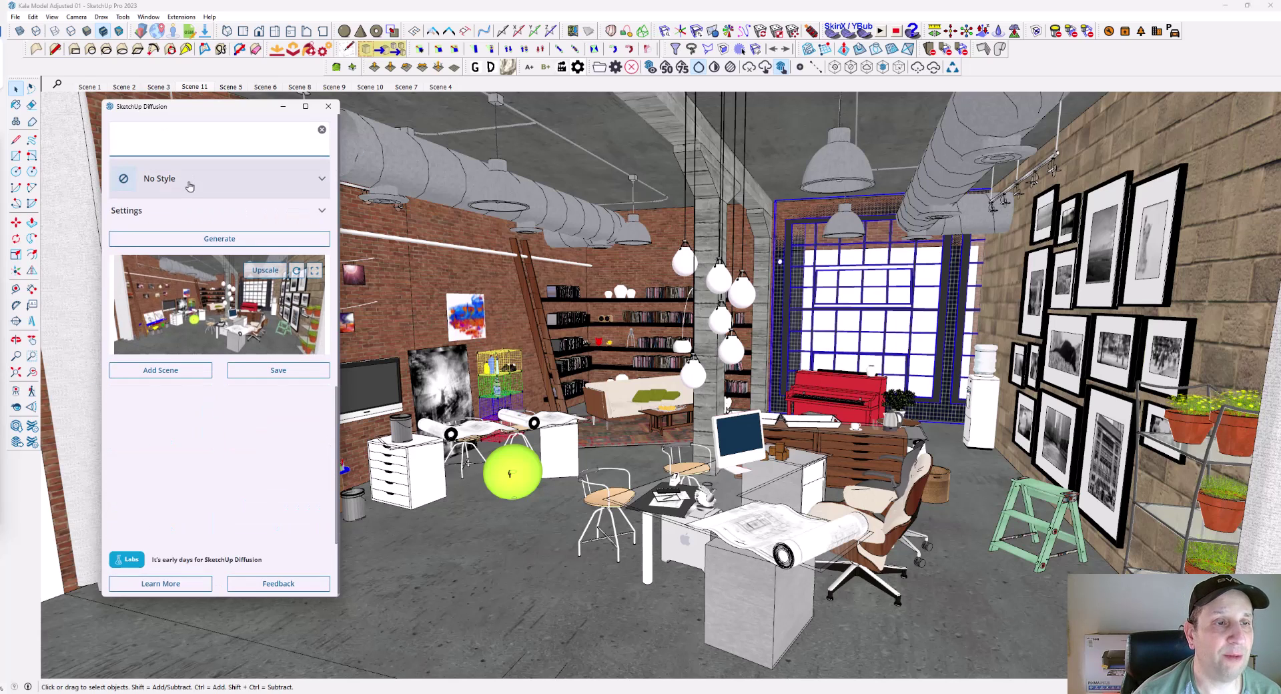
Step: Set Respect Model Geometry to 1.5 and Prompt Influence to 5 in the Diffusion settings
click(321, 211)
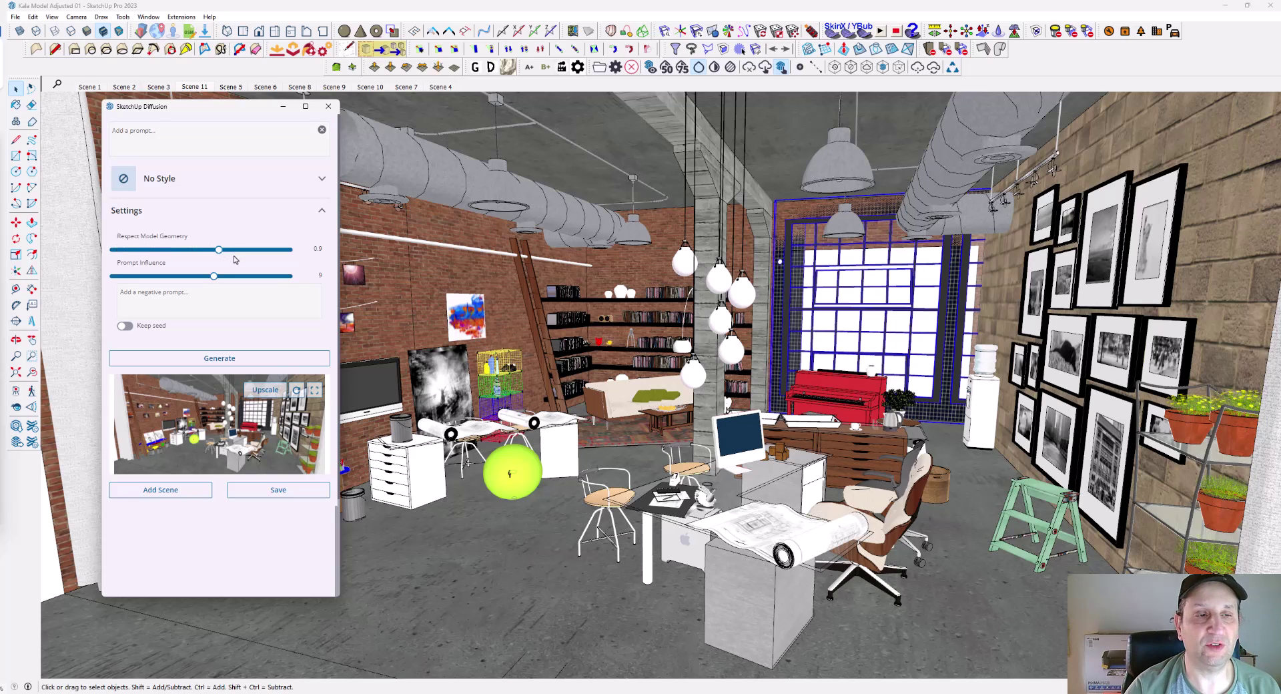
drag(219, 250, 303, 256)
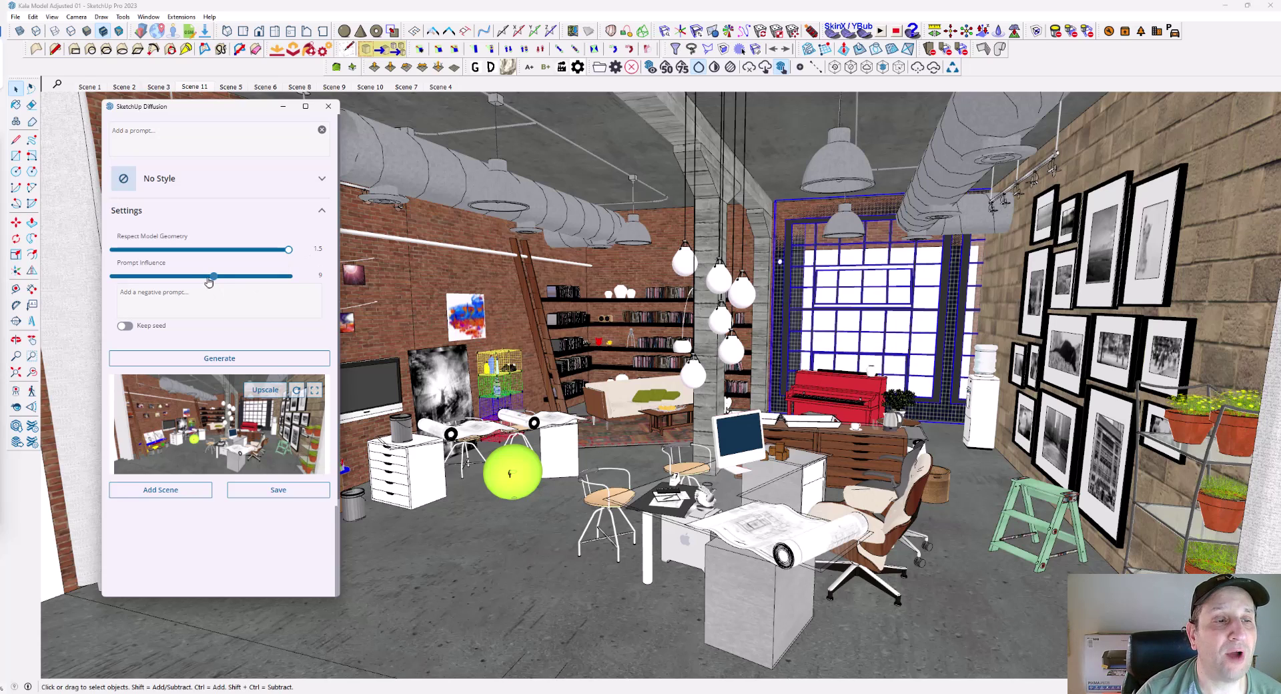
drag(209, 282, 113, 285)
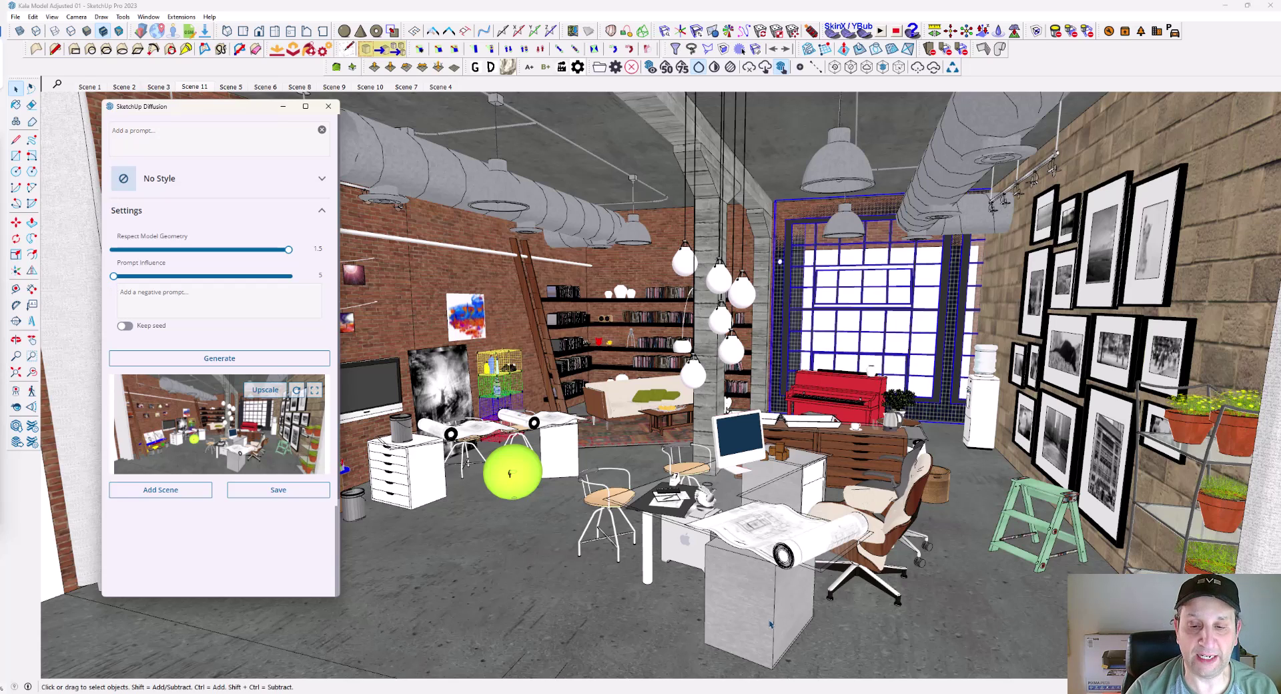
Step: Switch to the Word document of prompts and compare the Original prompt with the Chat GPT version
click(650, 667)
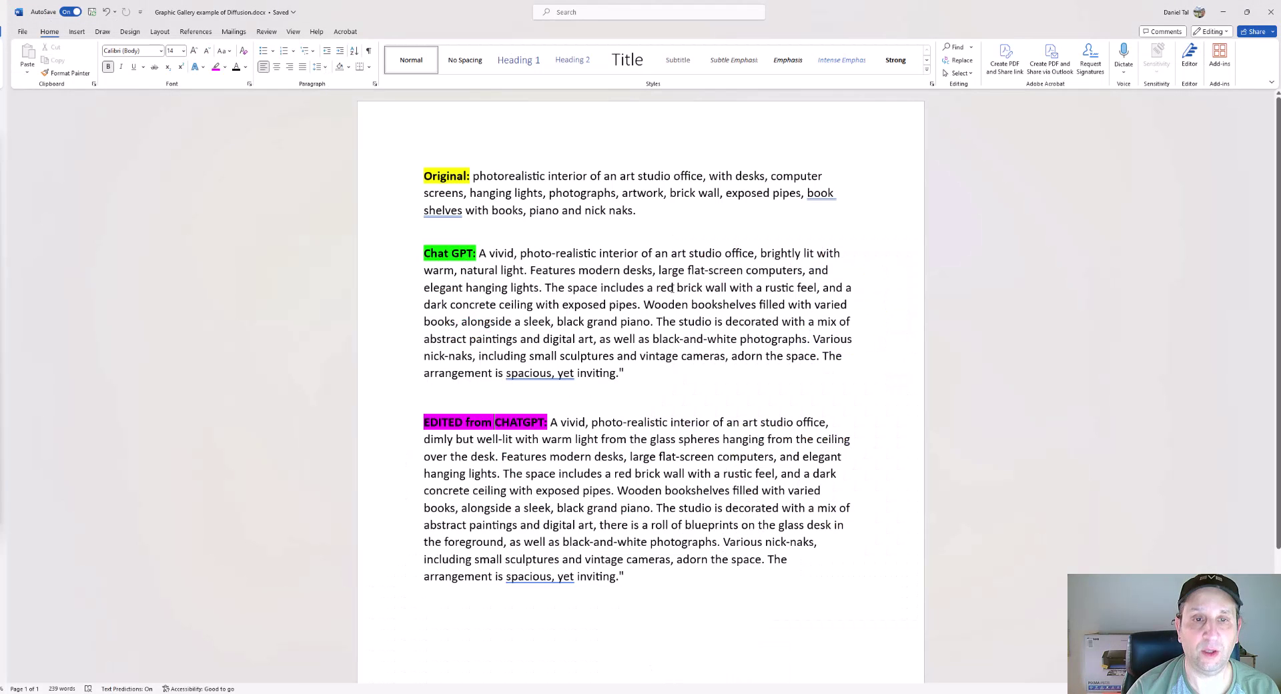
drag(647, 214, 421, 177)
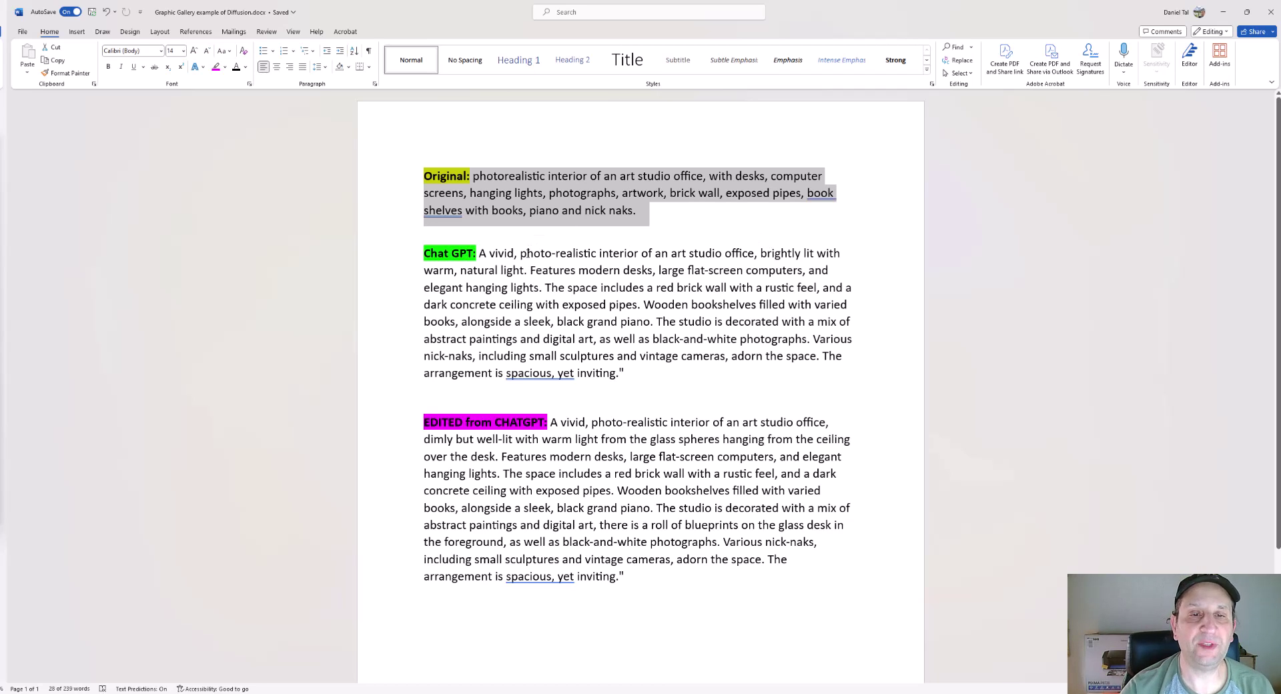
click(629, 371)
drag(629, 371, 425, 254)
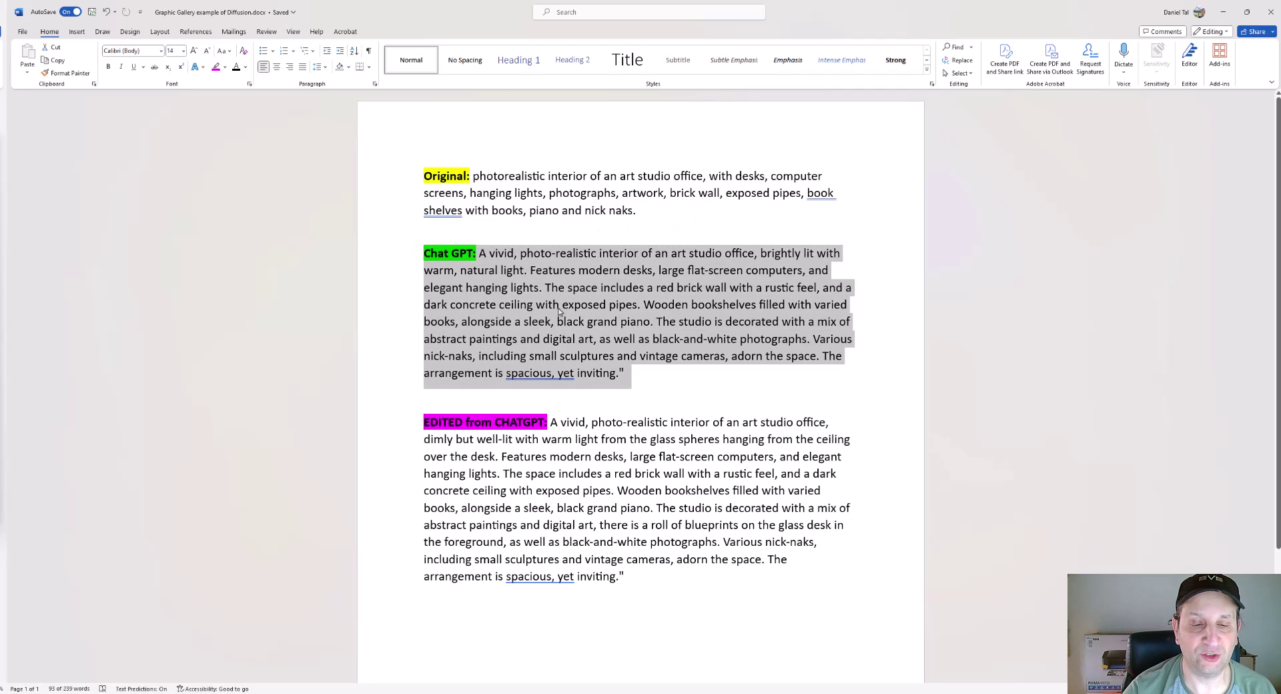
Step: Switch to the ChatGPT conversation and read the Stable Diffusion prompt request, the suggested adjustments and the optimized prompt
mouse_move(354, 693)
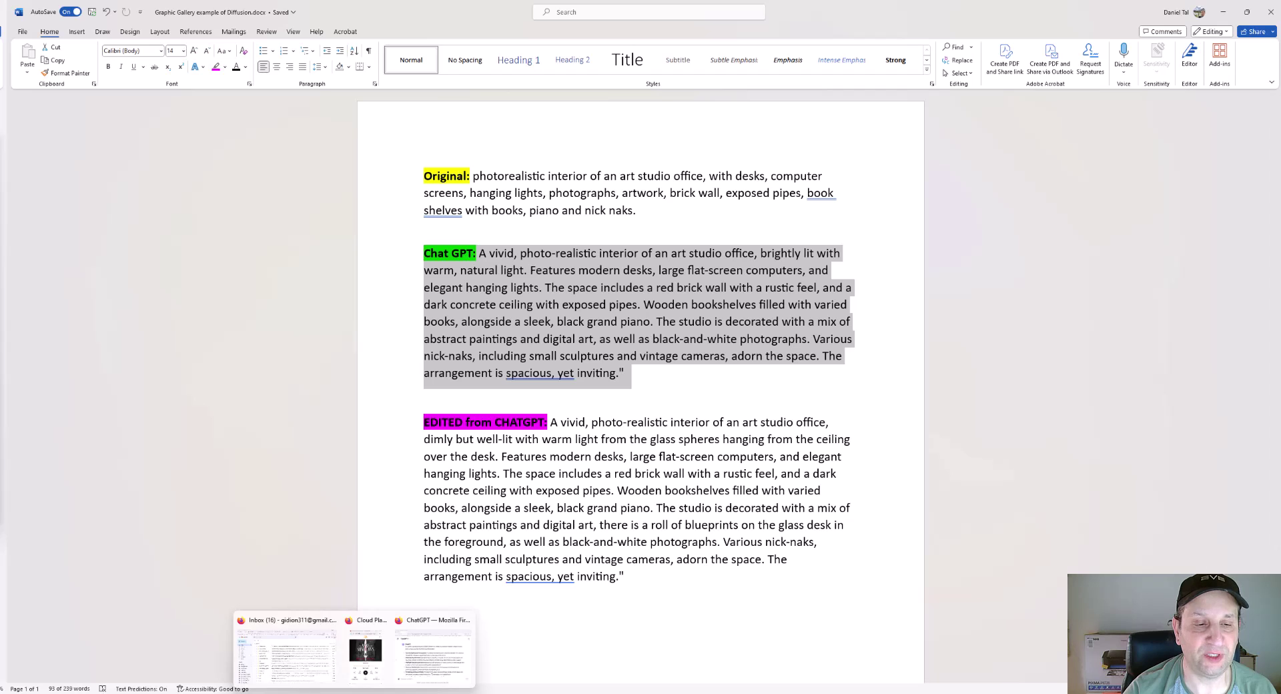
click(434, 645)
scroll(573, 400, up, 2)
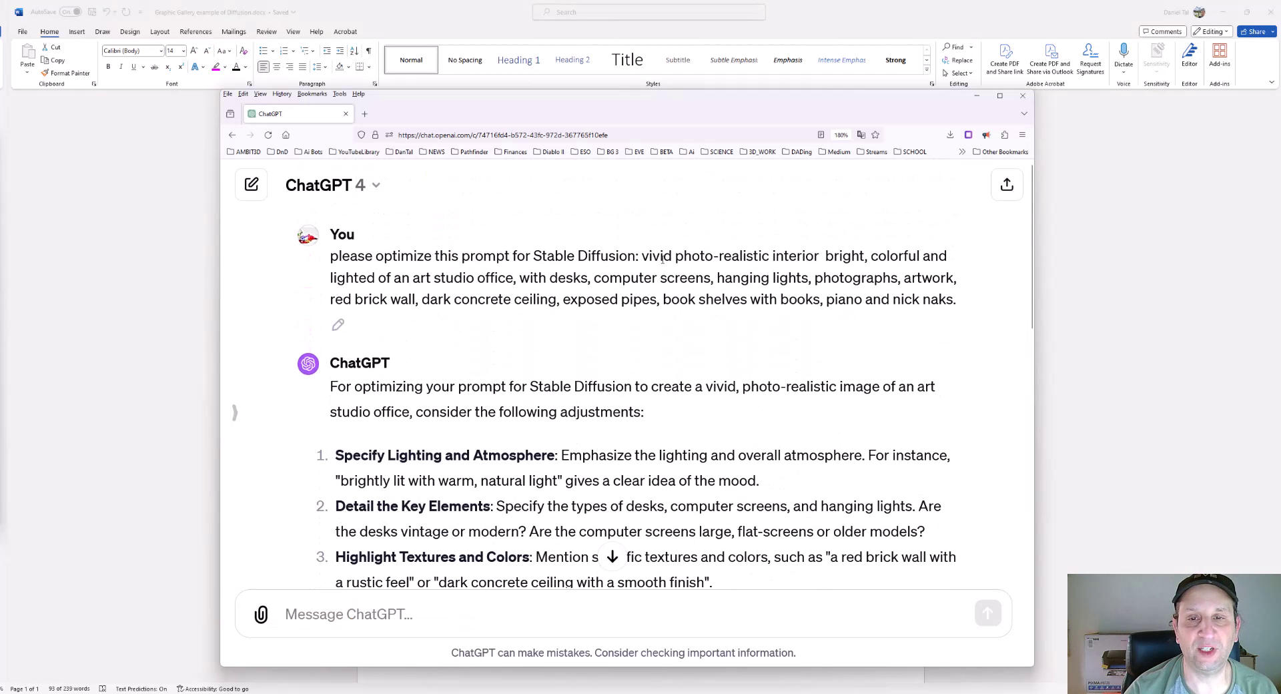
scroll(737, 308, down, 3)
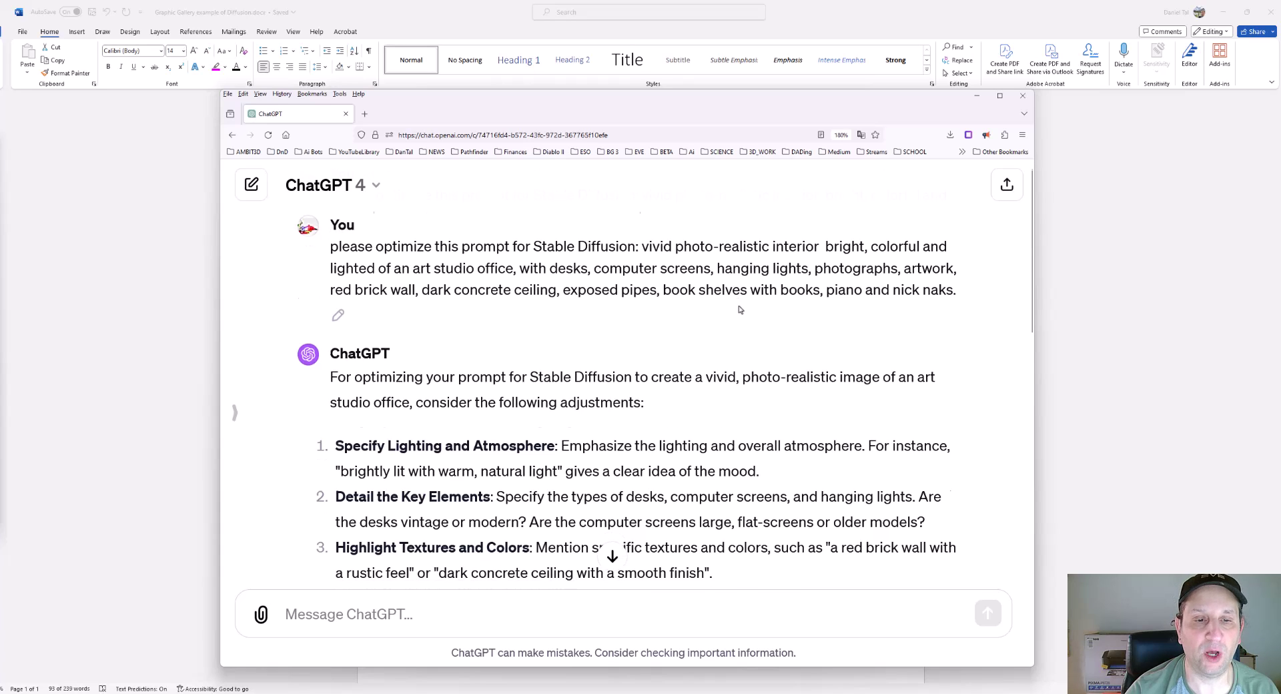
scroll(397, 335, up, 1)
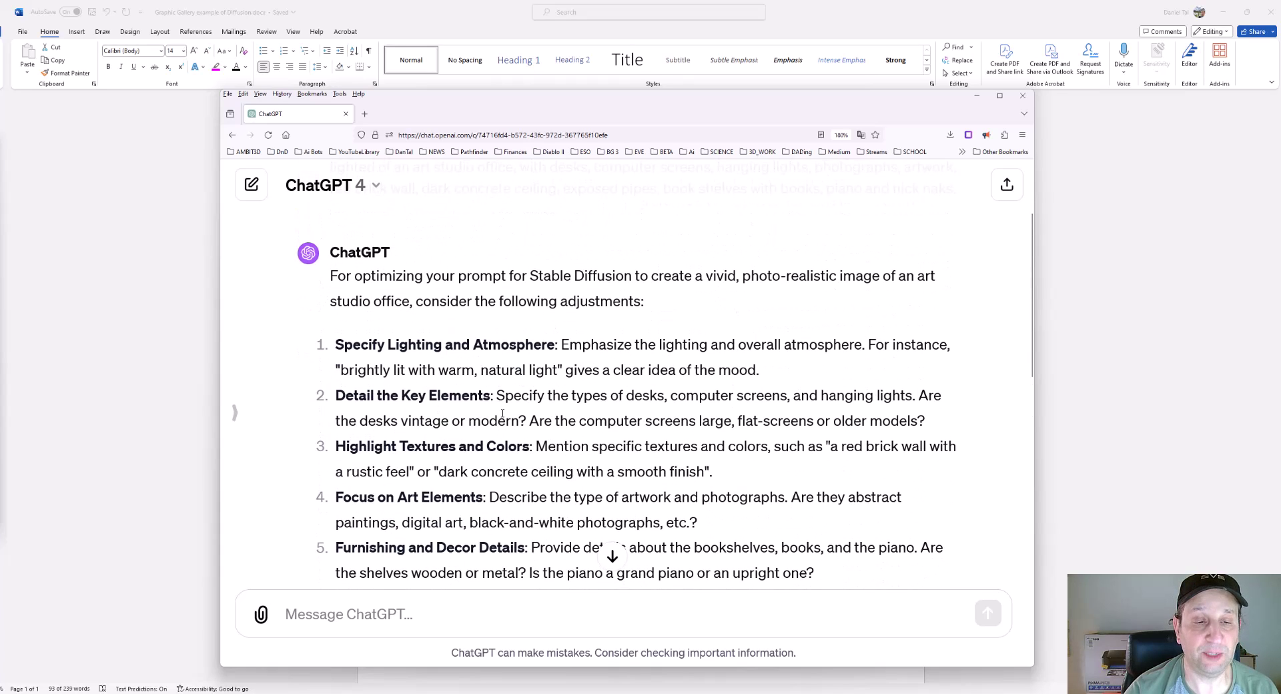
scroll(498, 414, down, 2)
scroll(541, 410, down, 4)
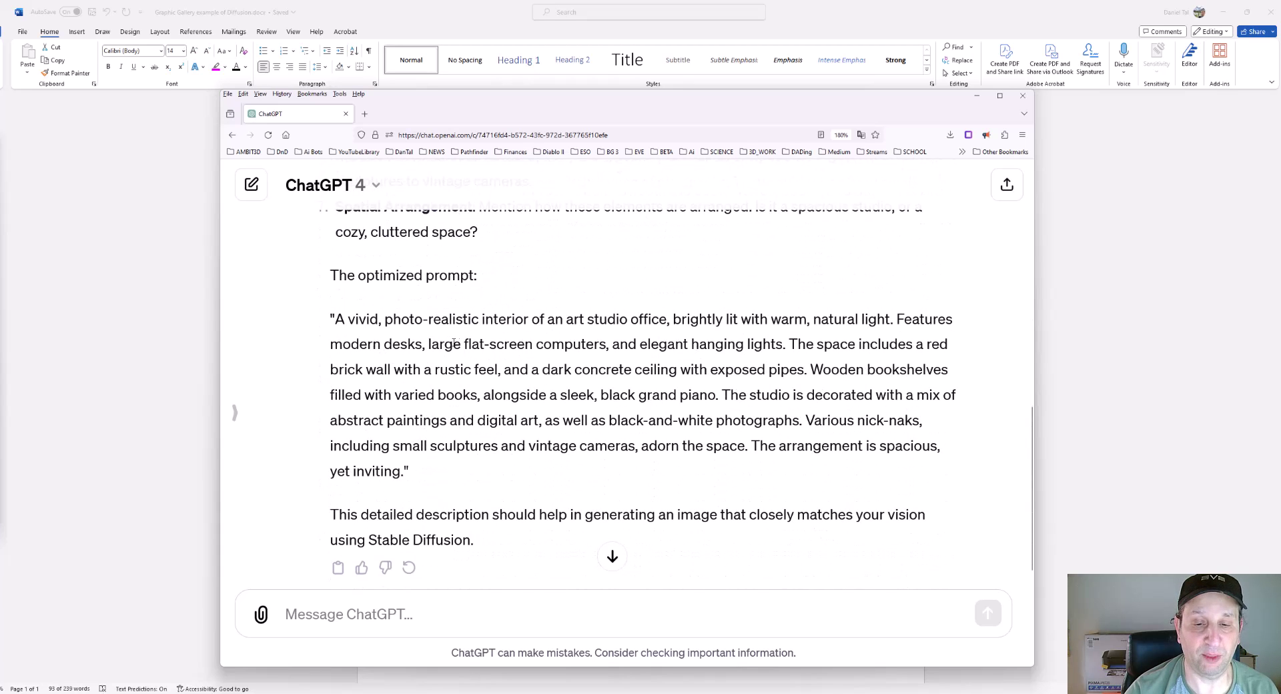
Step: Return to the Word document and apply the grammar suggestion "spacious yet" in the EDITED from CHATGPT prompt
click(645, 664)
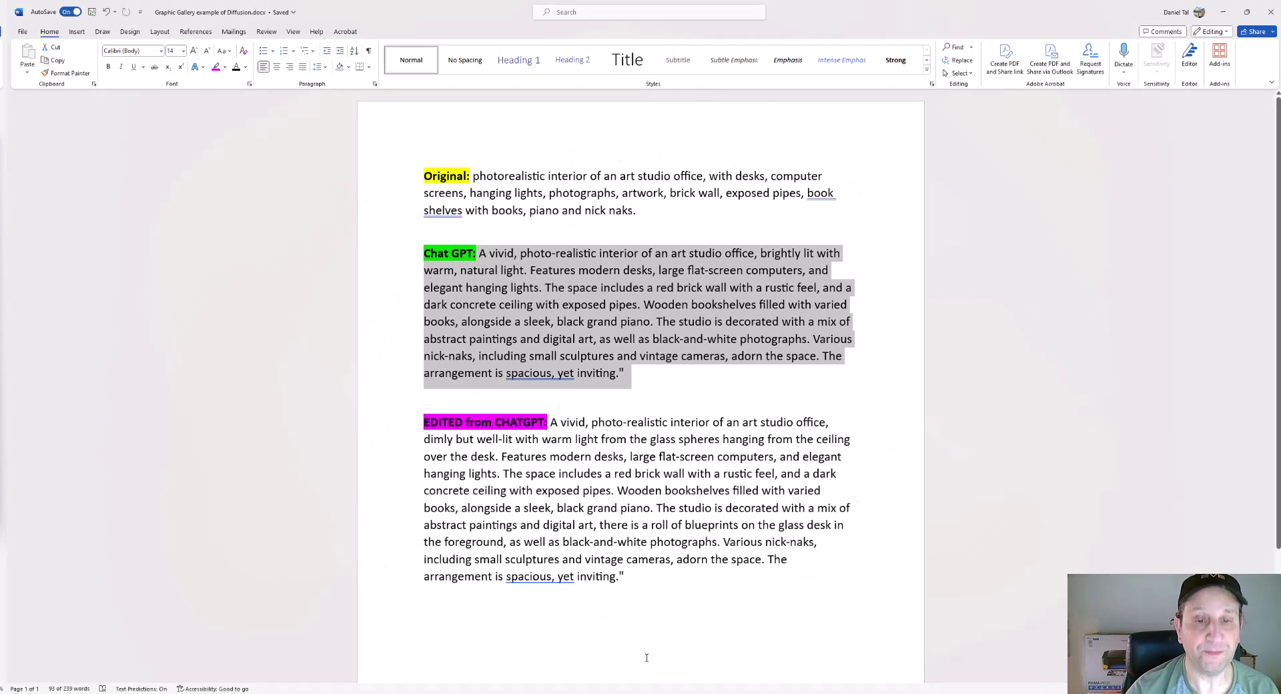
scroll(595, 381, down, 1)
click(452, 390)
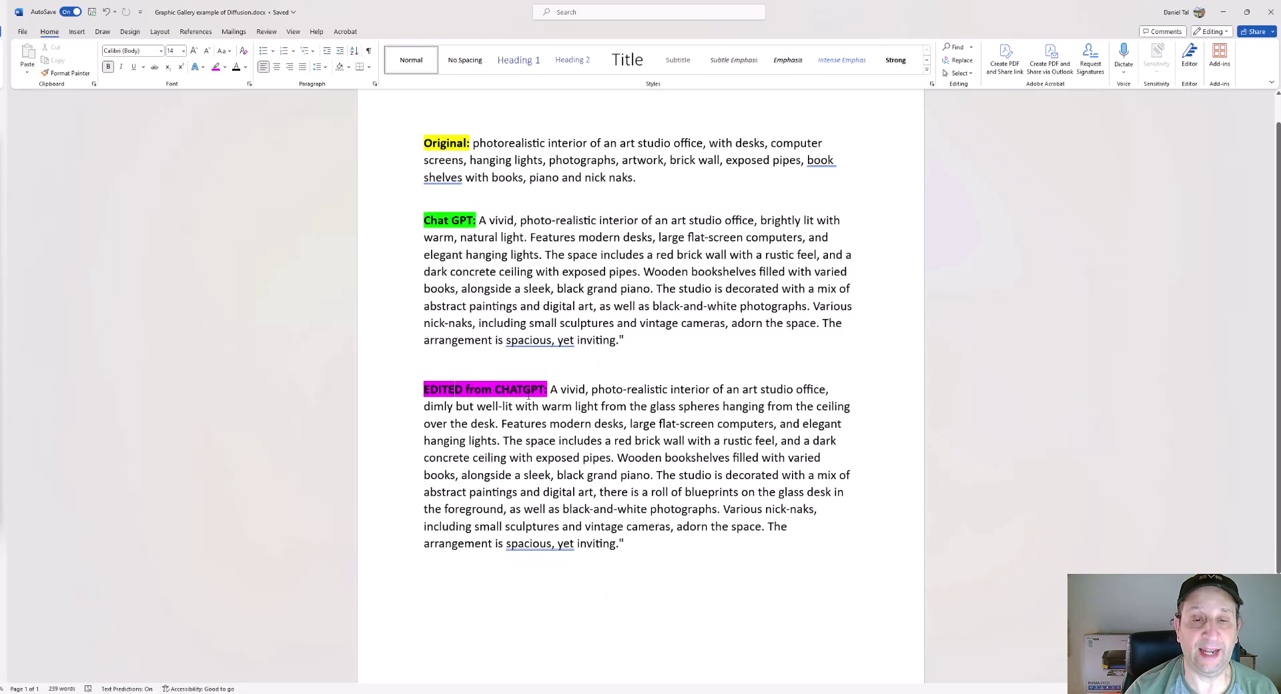
right_click(520, 544)
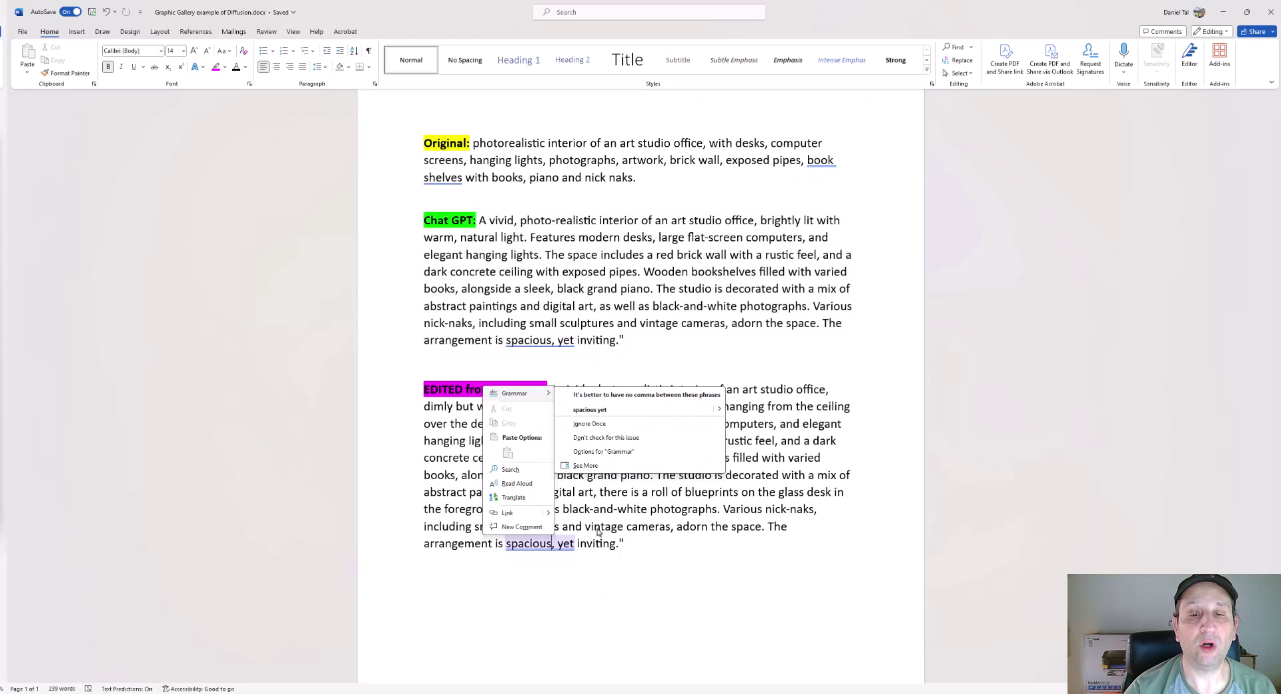
click(599, 413)
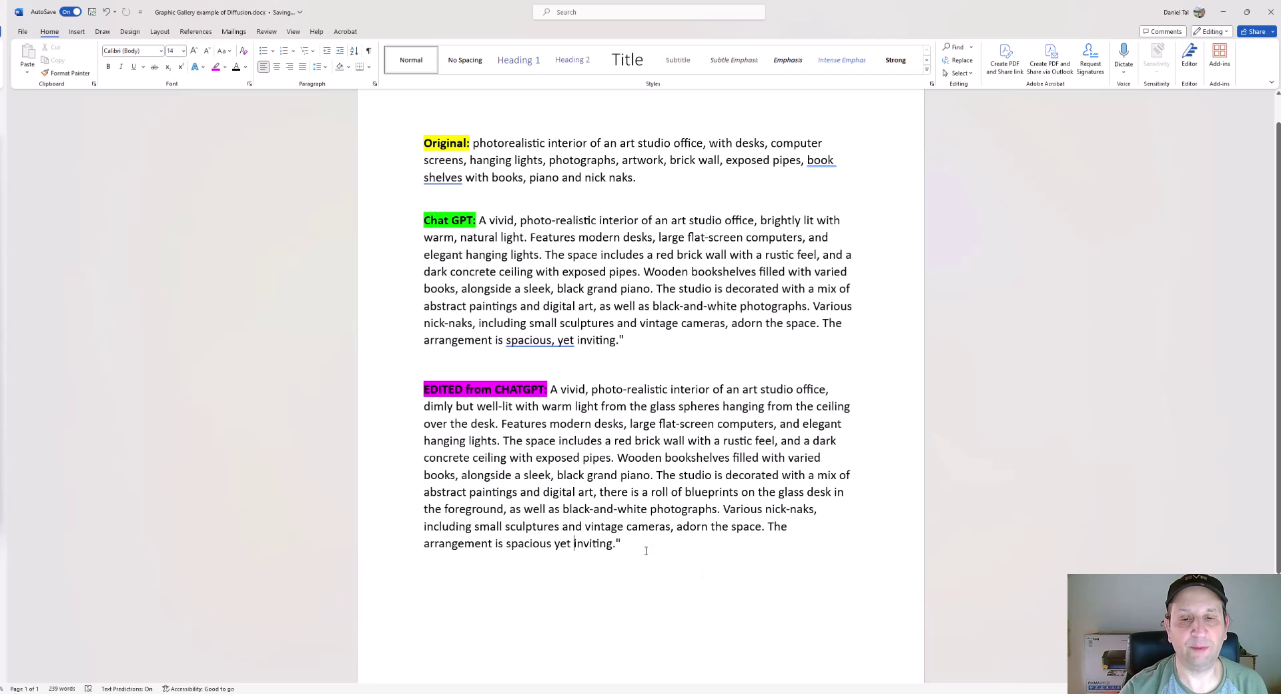
Step: Copy the EDITED from CHATGPT prompt text into the SketchUp Diffusion prompt and generate images from it
drag(619, 543, 553, 392)
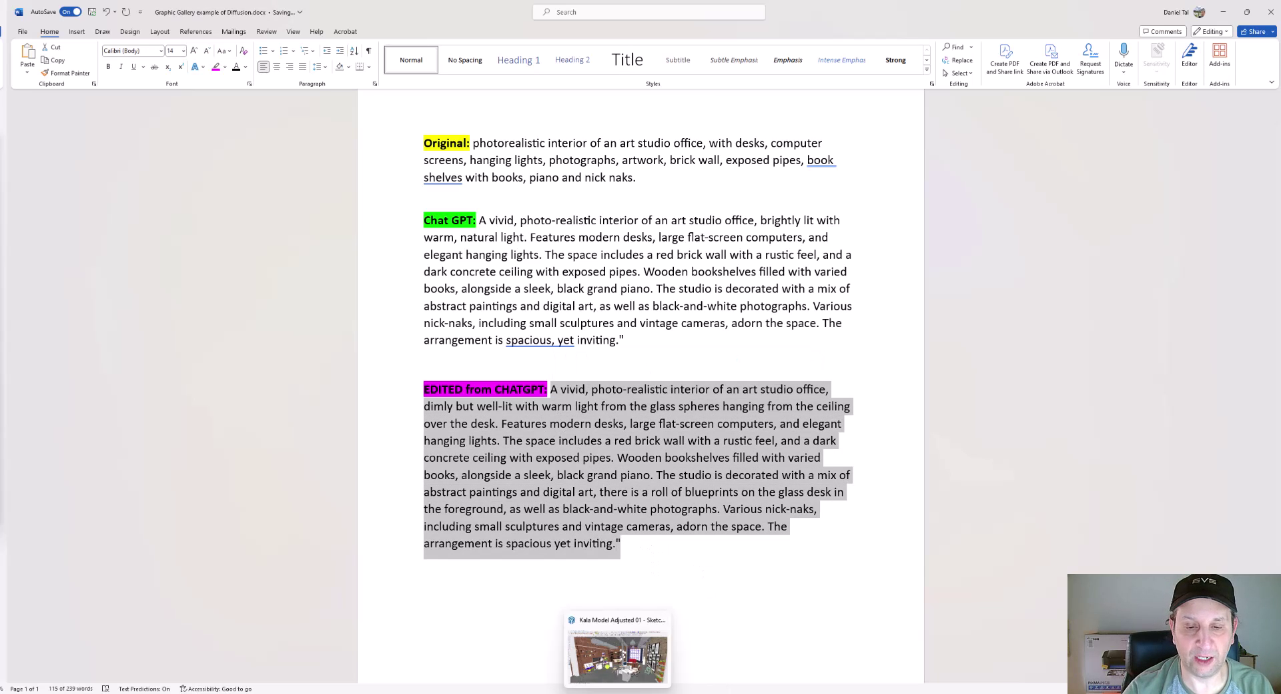
click(640, 651)
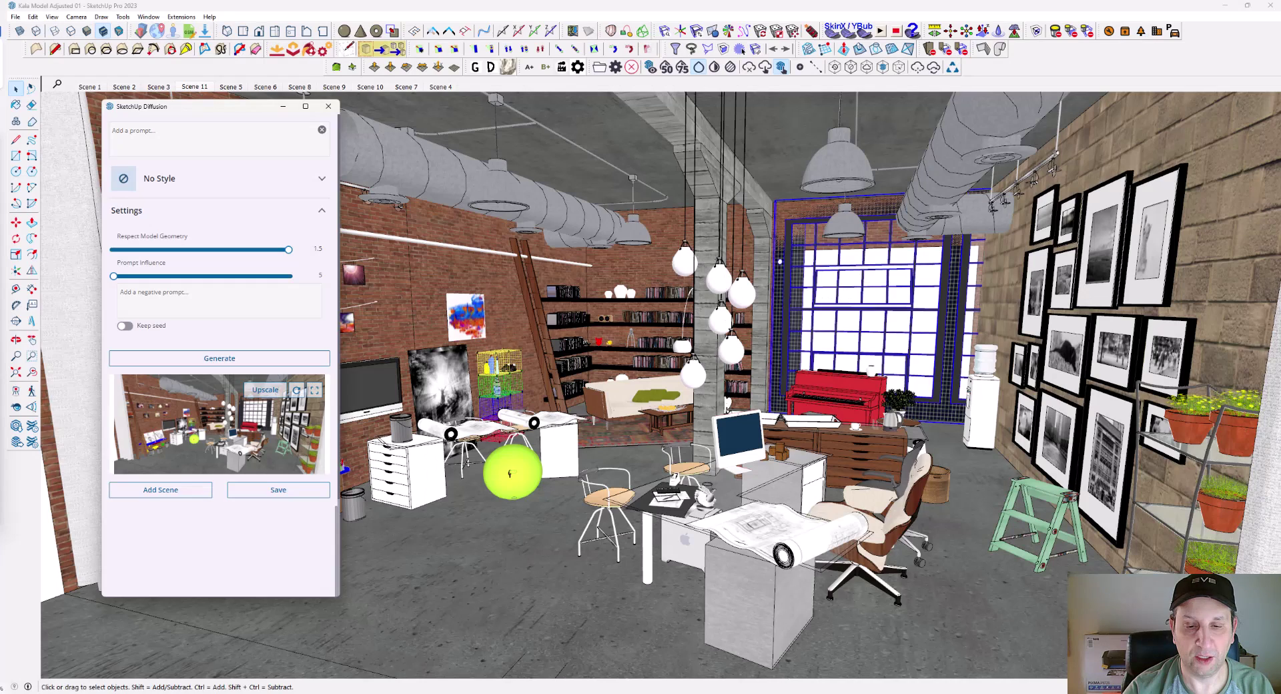
click(150, 132)
key(ctrl+v)
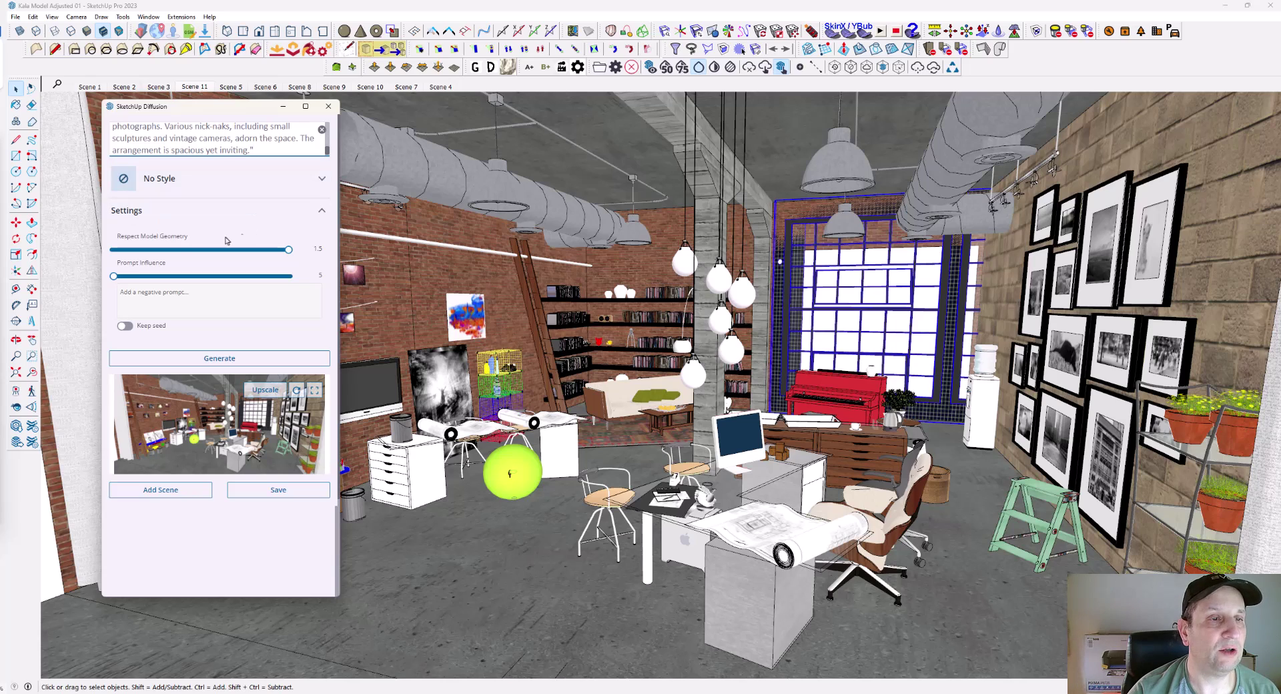
click(229, 361)
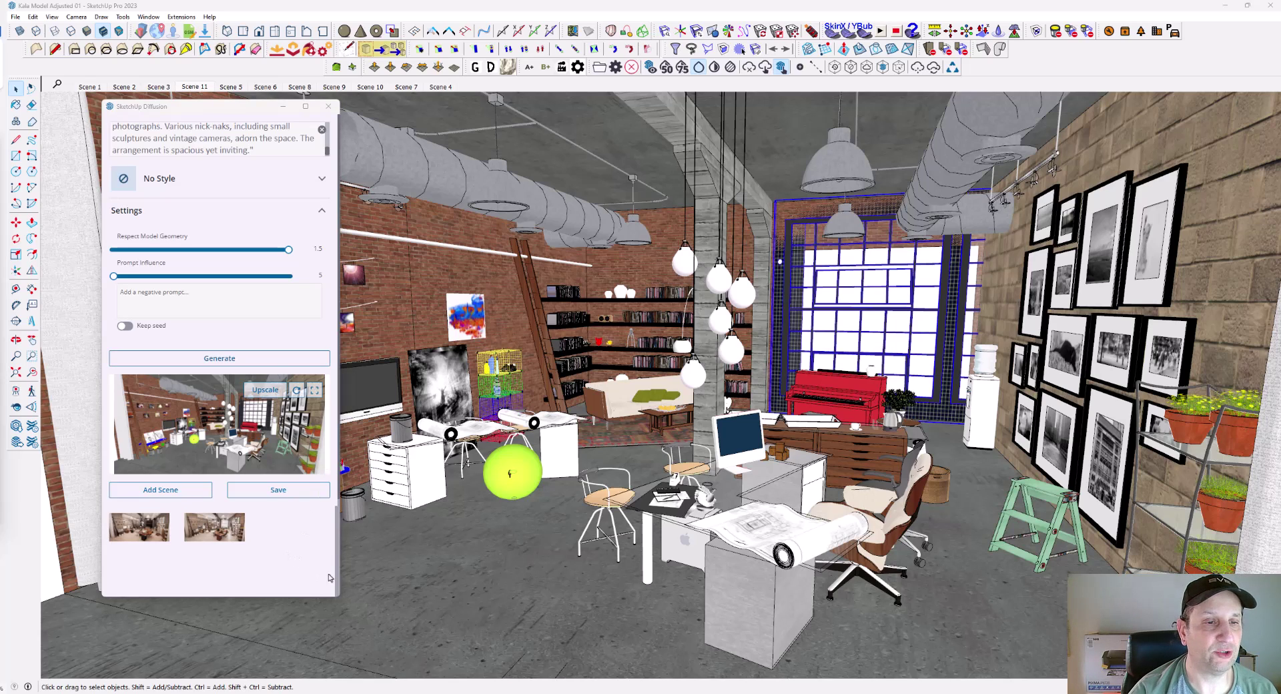
Step: Widen the Diffusion window and inspect both generated images in the enlarged preview, placing the preview clear of the settings
mouse_move(341, 598)
mouse_down()
mouse_move(816, 663)
mouse_move(910, 663)
mouse_move(437, 657)
mouse_move(408, 609)
mouse_up()
click(152, 535)
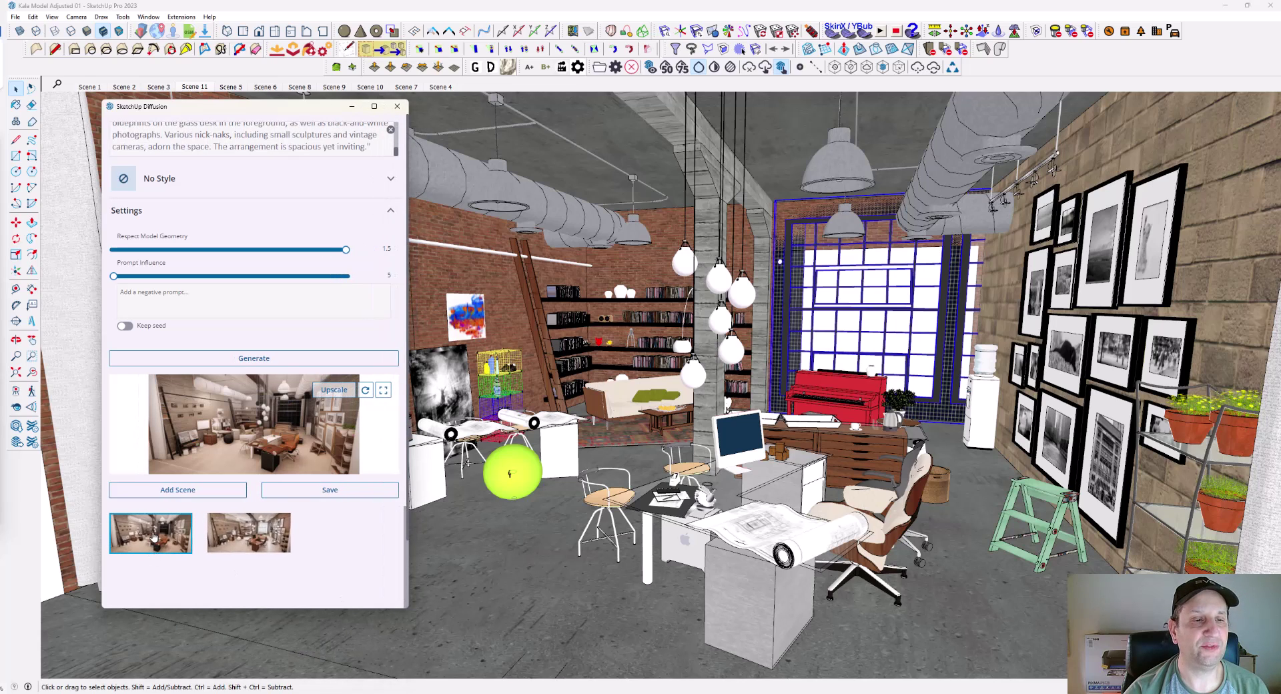
click(390, 391)
drag(271, 78, 671, 124)
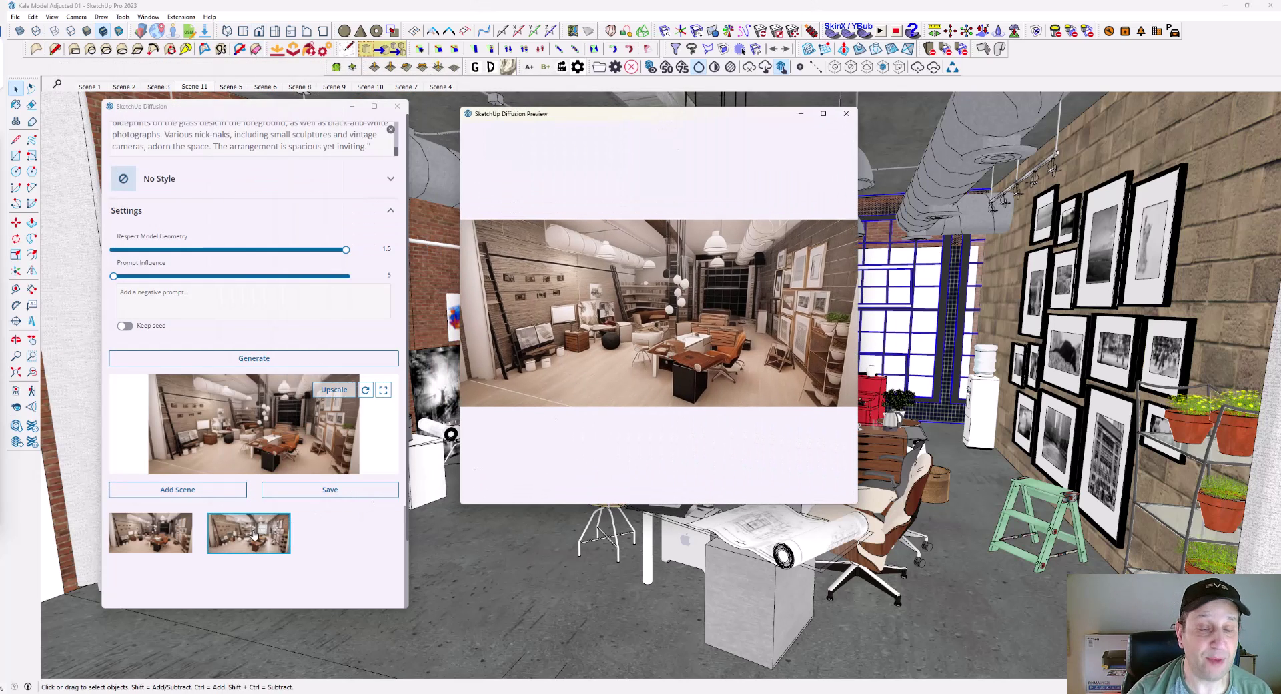
click(254, 534)
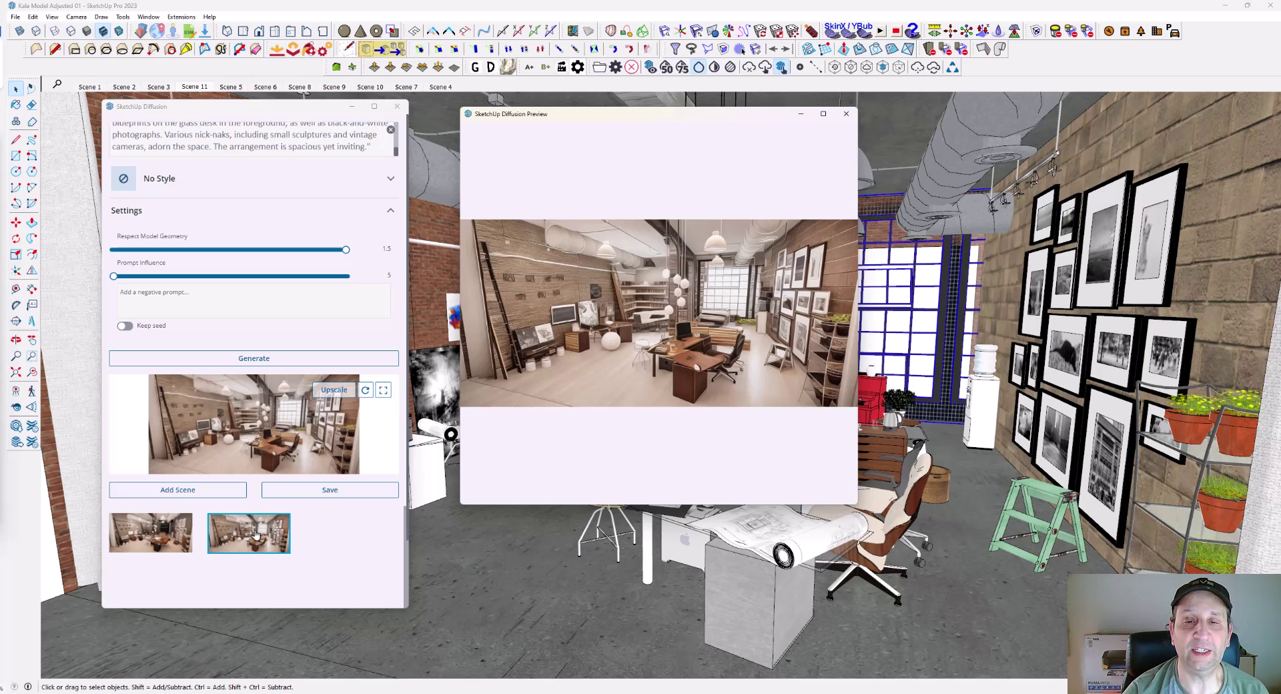
drag(665, 115, 1044, 141)
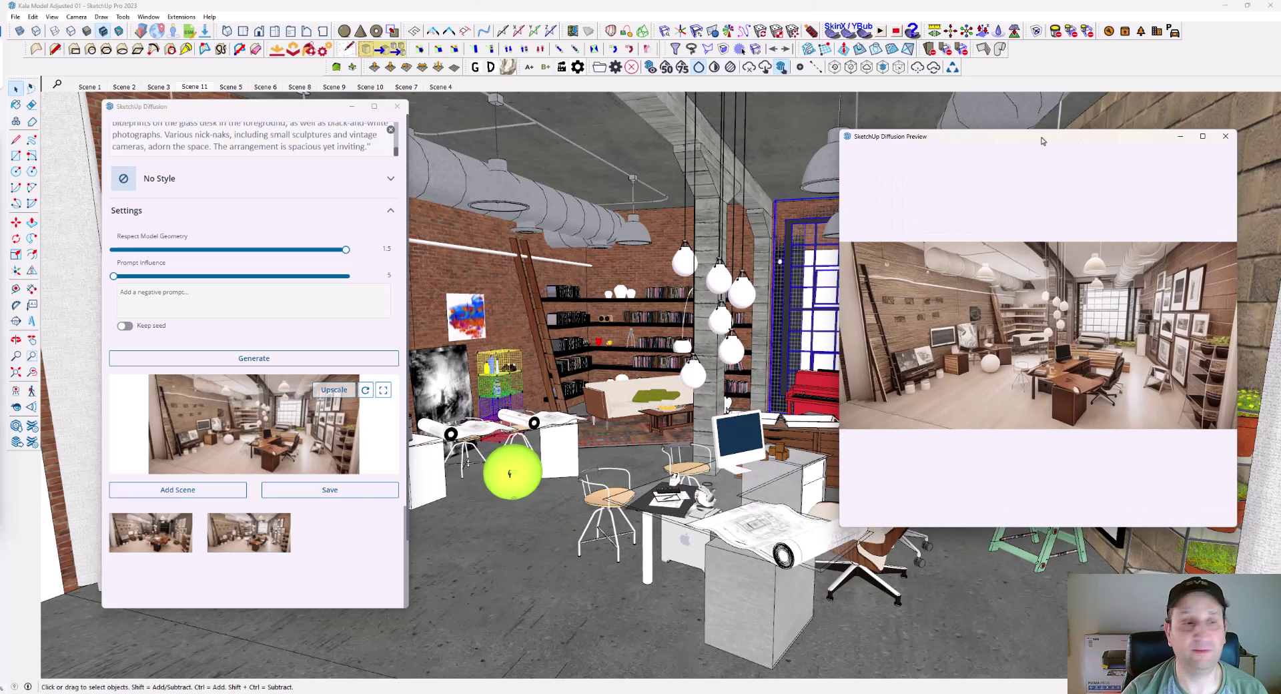
Step: Apply the Interior Photorealistic style with Respect Model Geometry at 1.3, Prompt Influence at 7 and Keep seed turned on
click(389, 181)
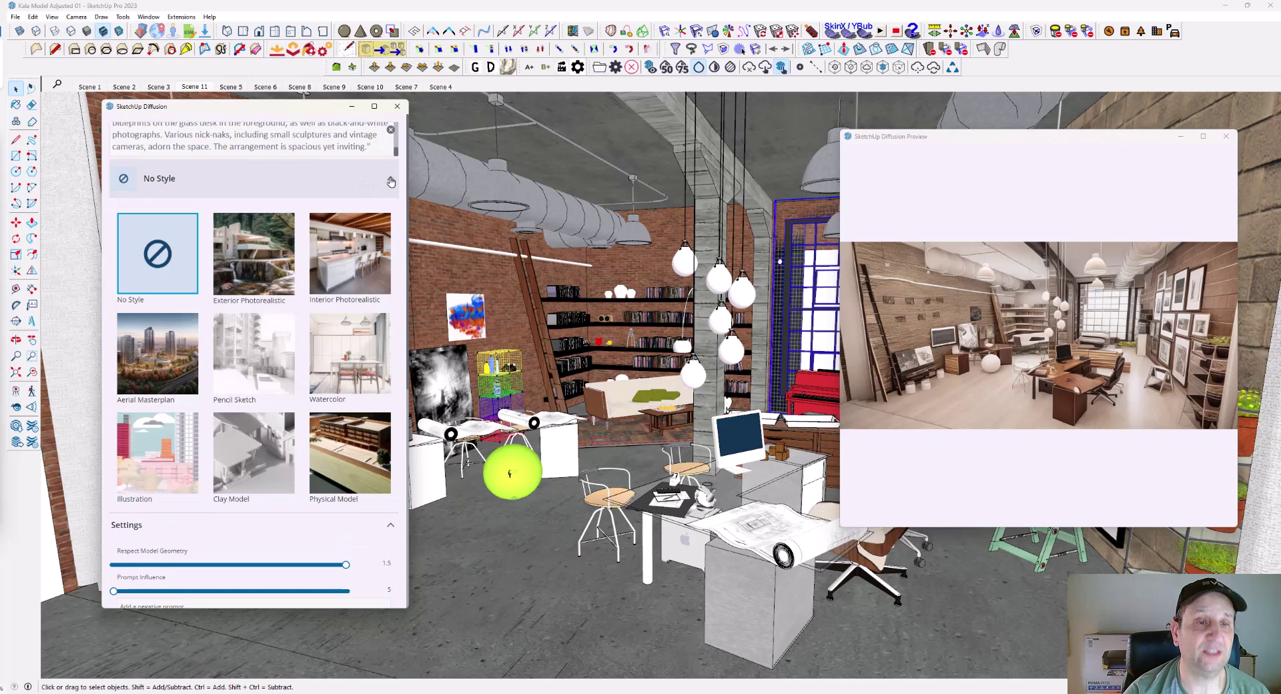
click(354, 260)
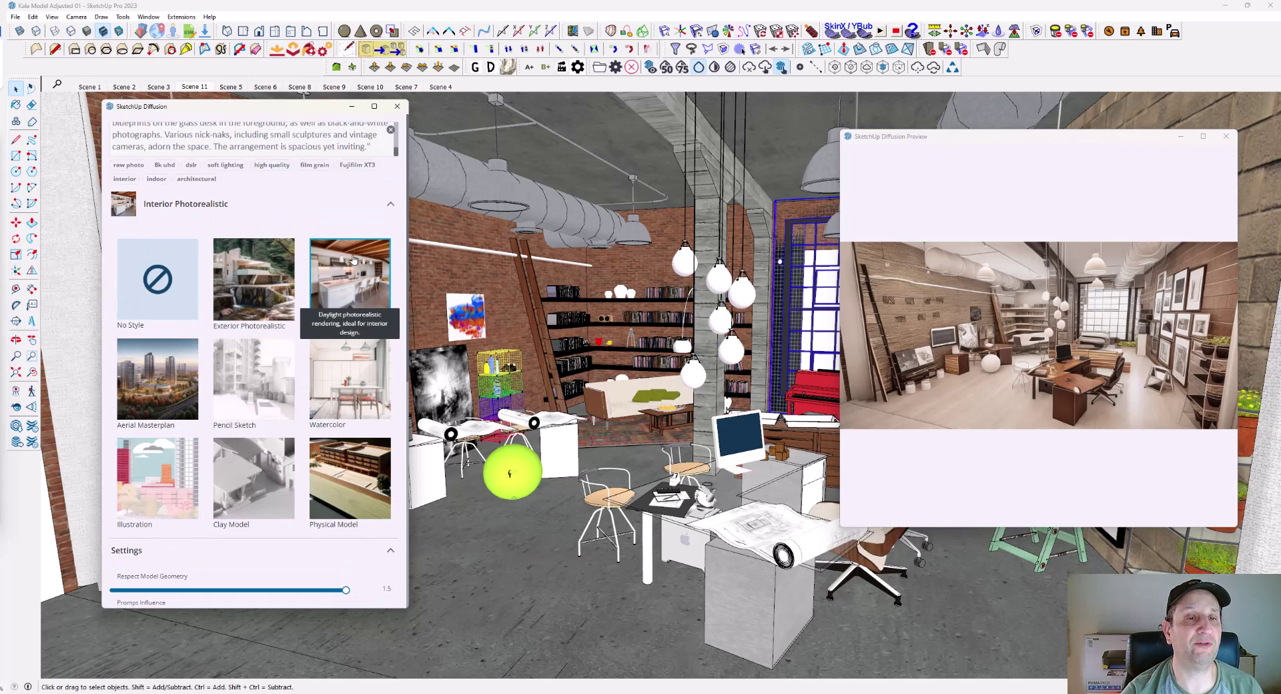
scroll(361, 375, down, 3)
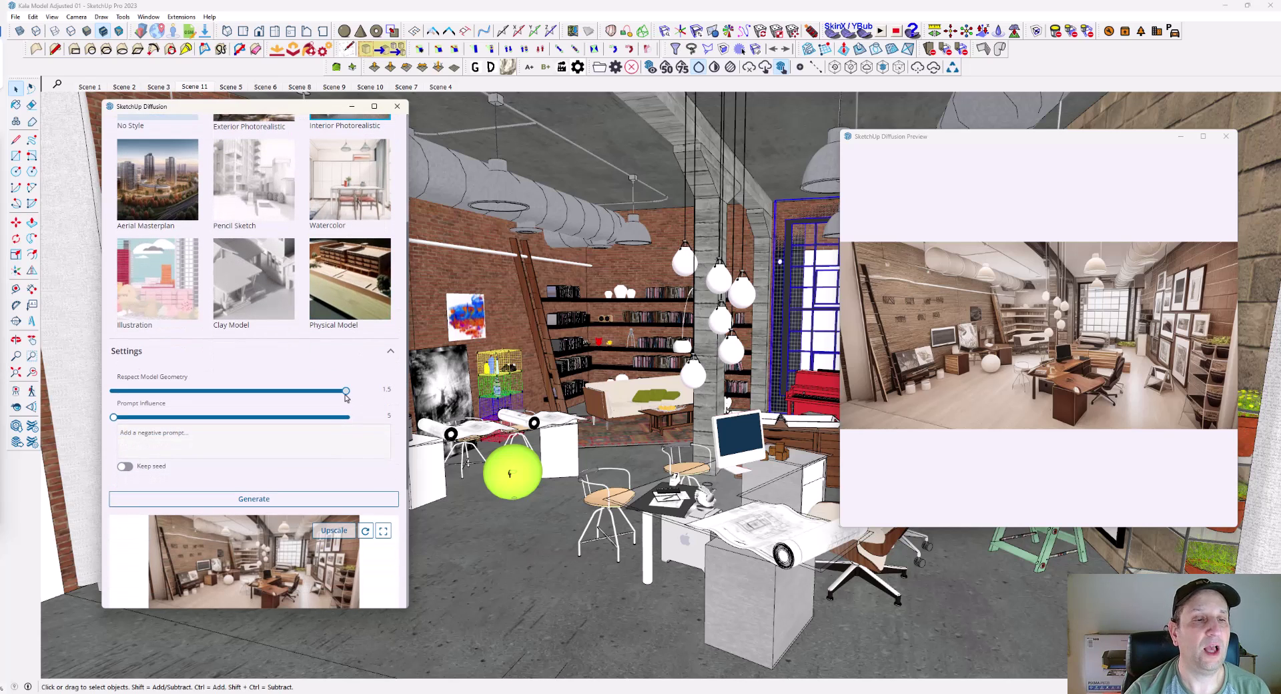
drag(346, 393, 315, 391)
drag(113, 421, 178, 421)
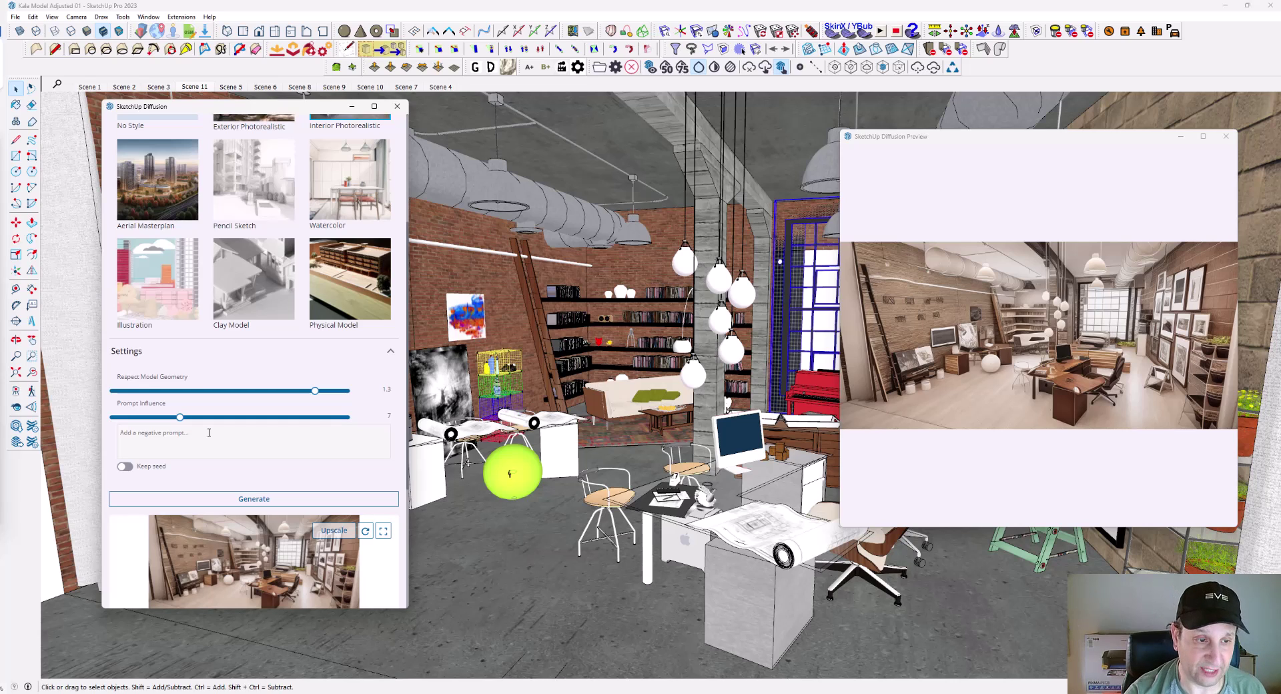
click(129, 468)
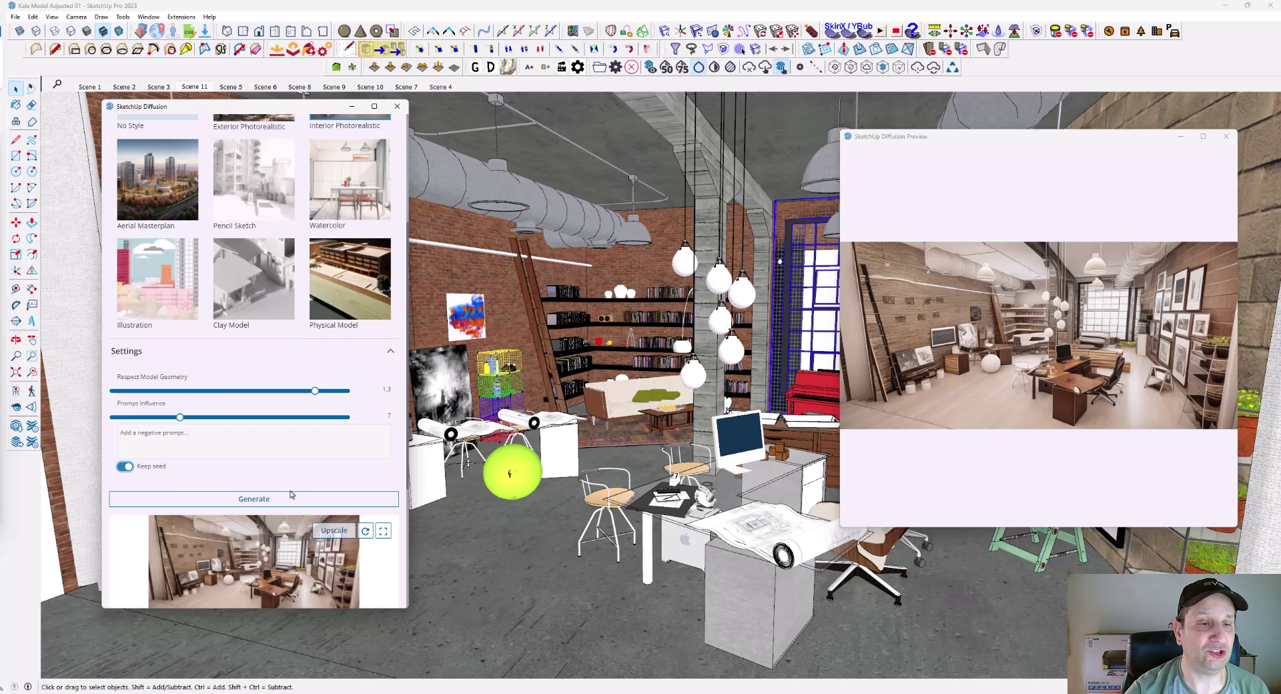
Step: Generate a new pair of images with the current Interior Photorealistic settings and view both results in the enlarged preview
click(270, 501)
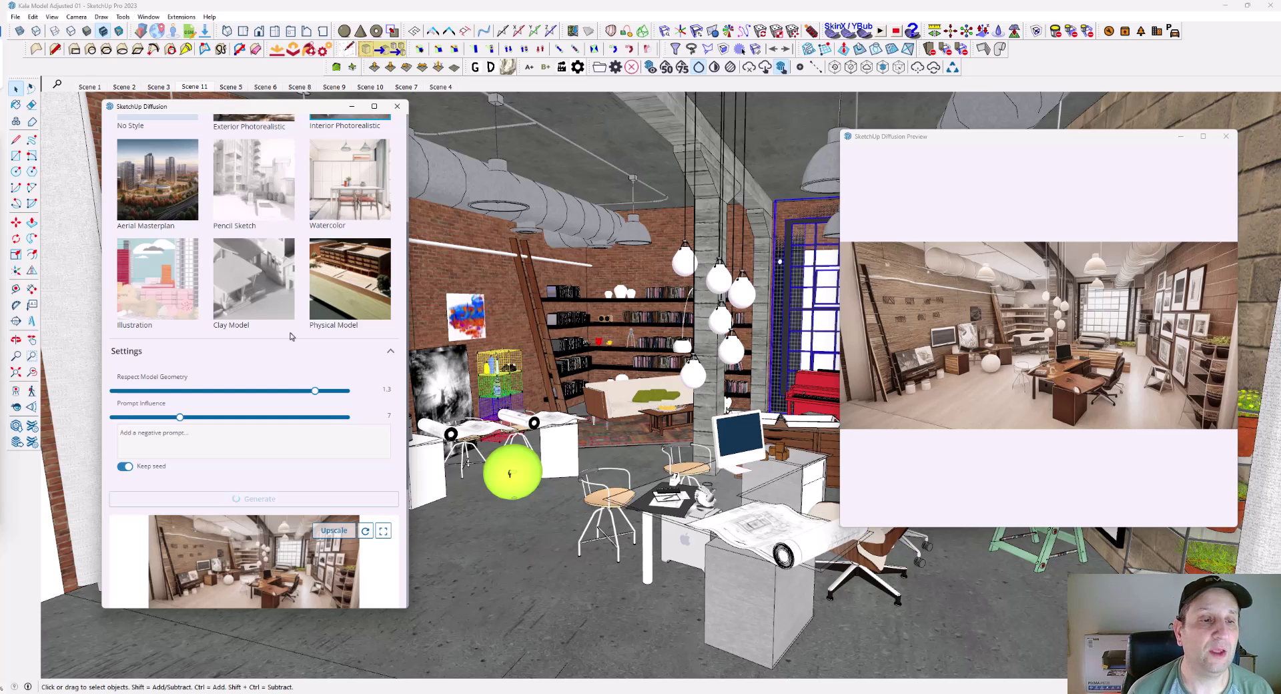
scroll(307, 427, down, 3)
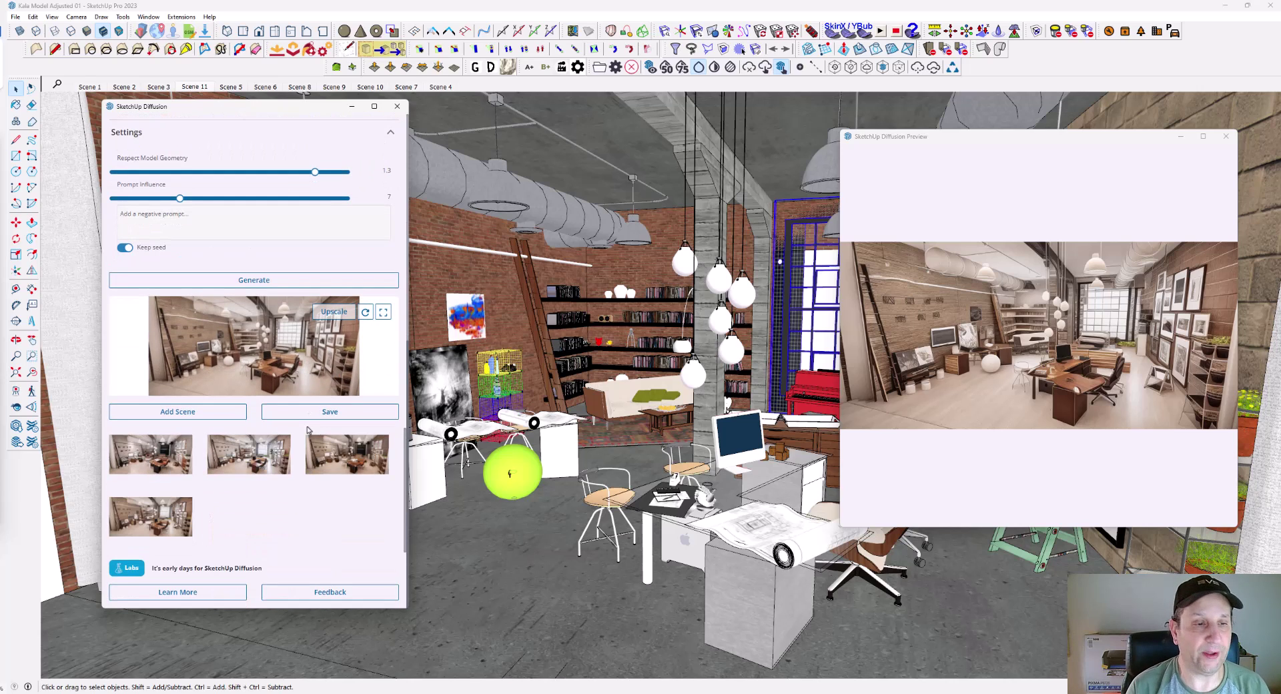
click(162, 462)
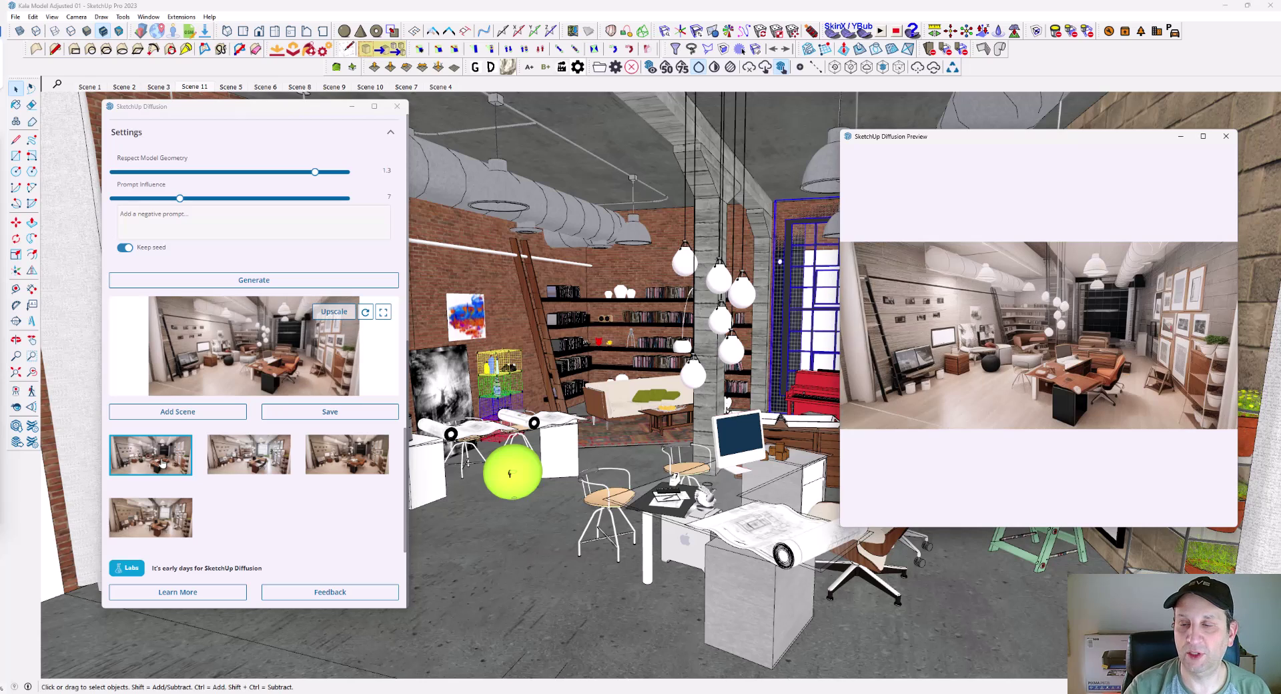
click(254, 462)
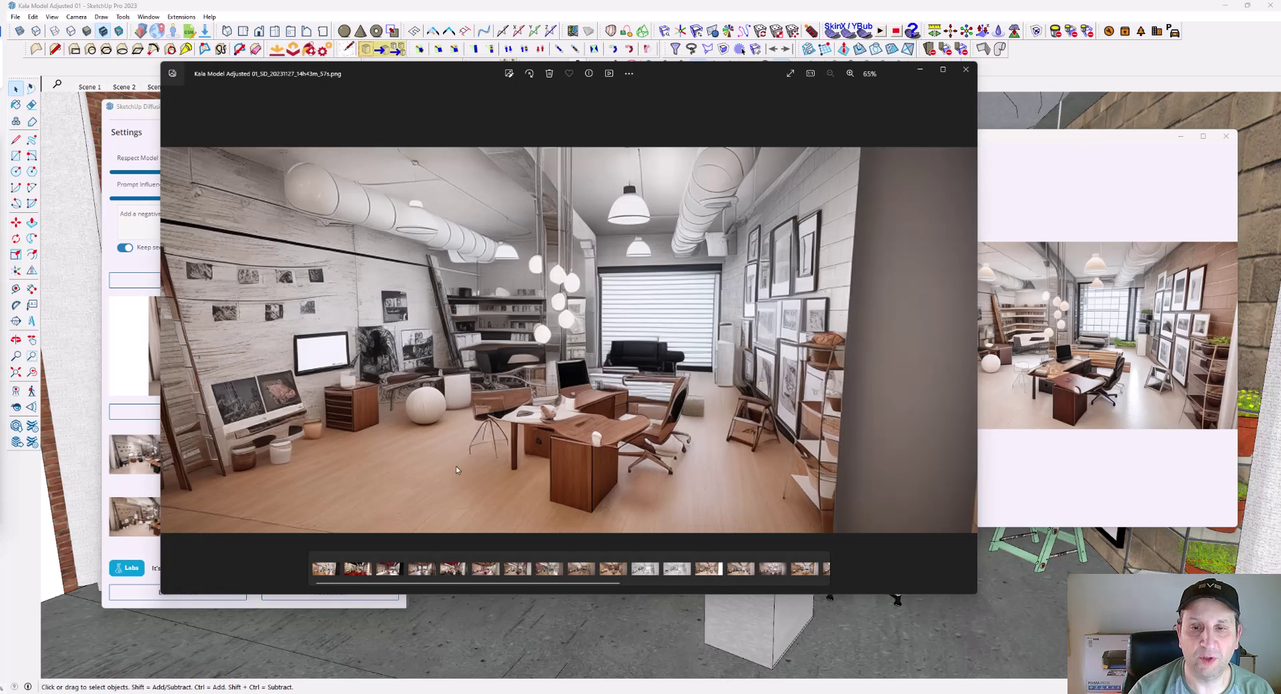
Step: Compare the previously saved art studio renderings one by one in the image viewer, then minimize the viewer and close the Diffusion preview
click(804, 569)
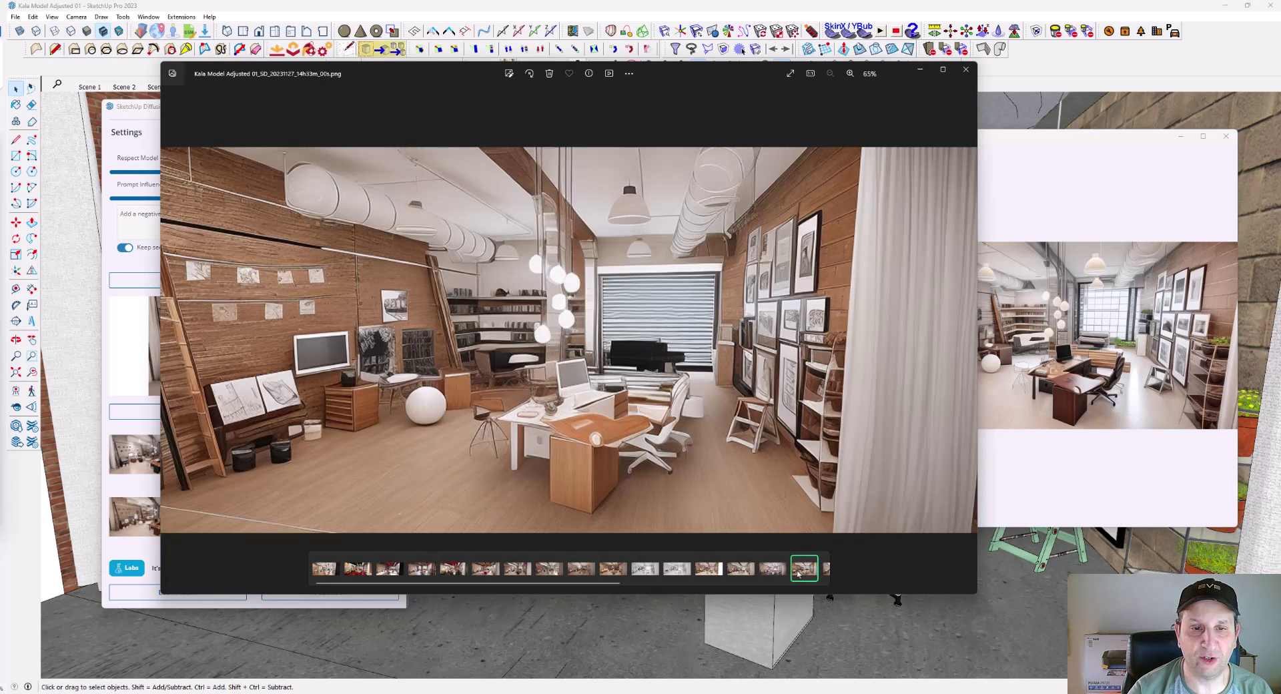
click(771, 570)
click(744, 569)
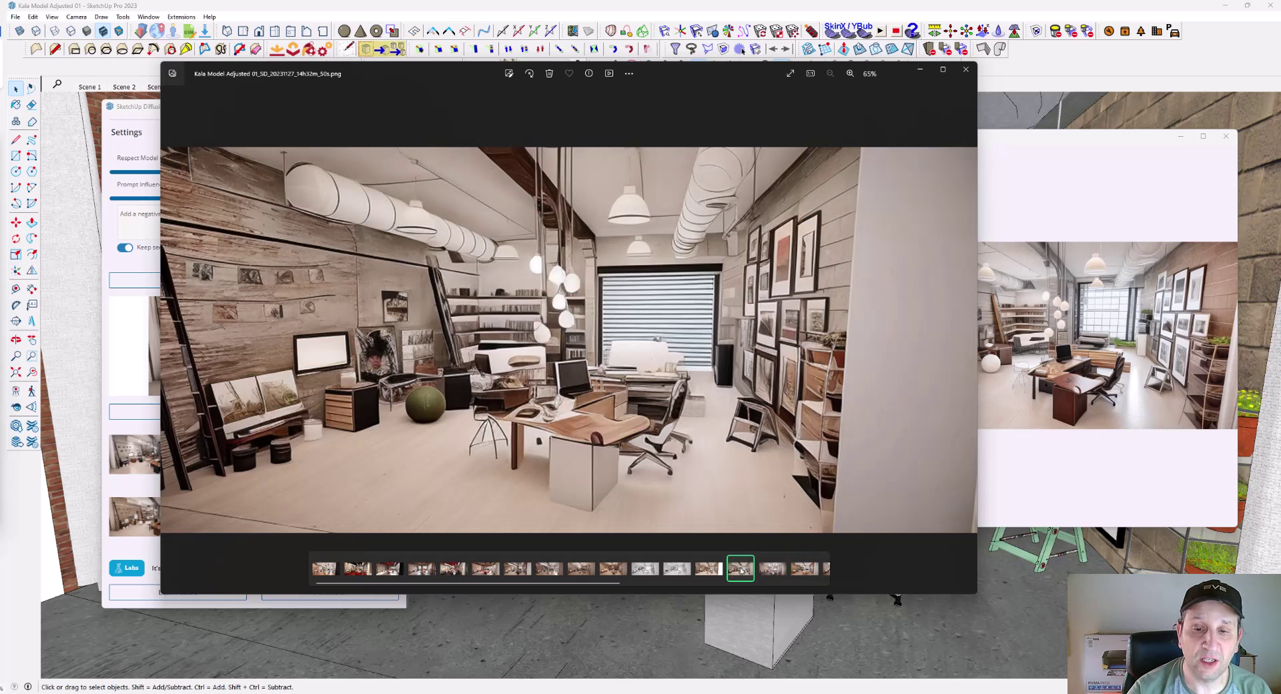
click(709, 570)
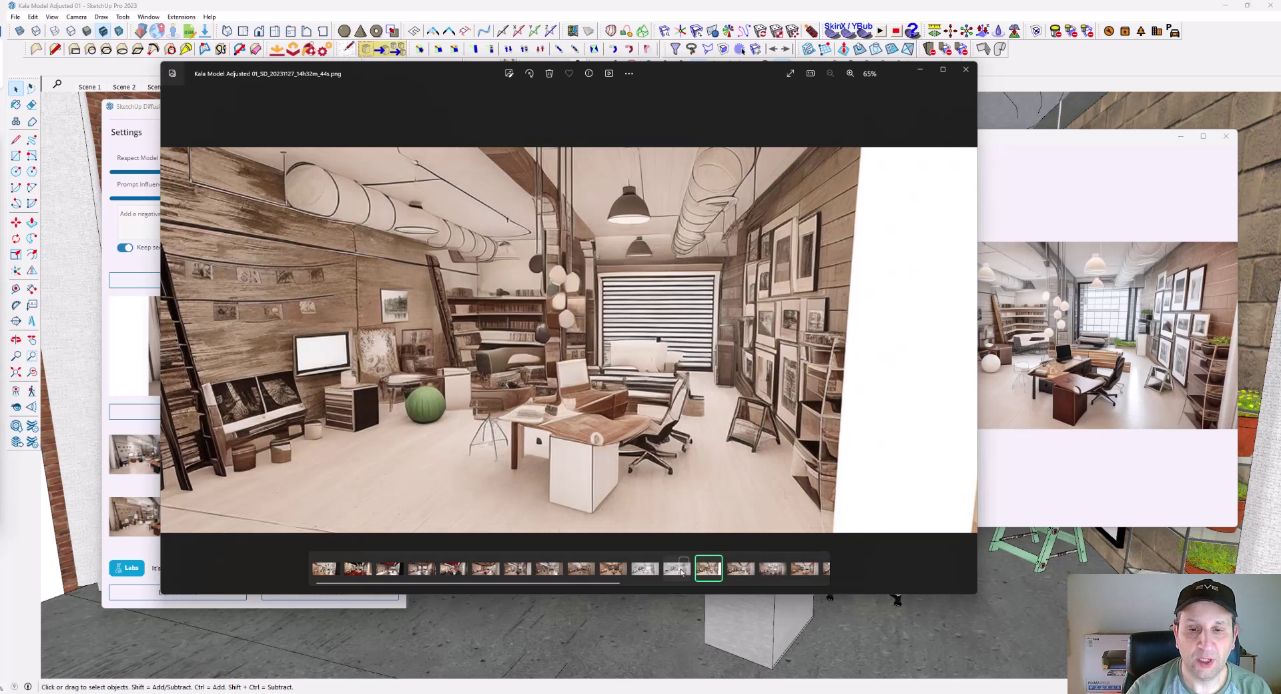
click(676, 570)
click(640, 571)
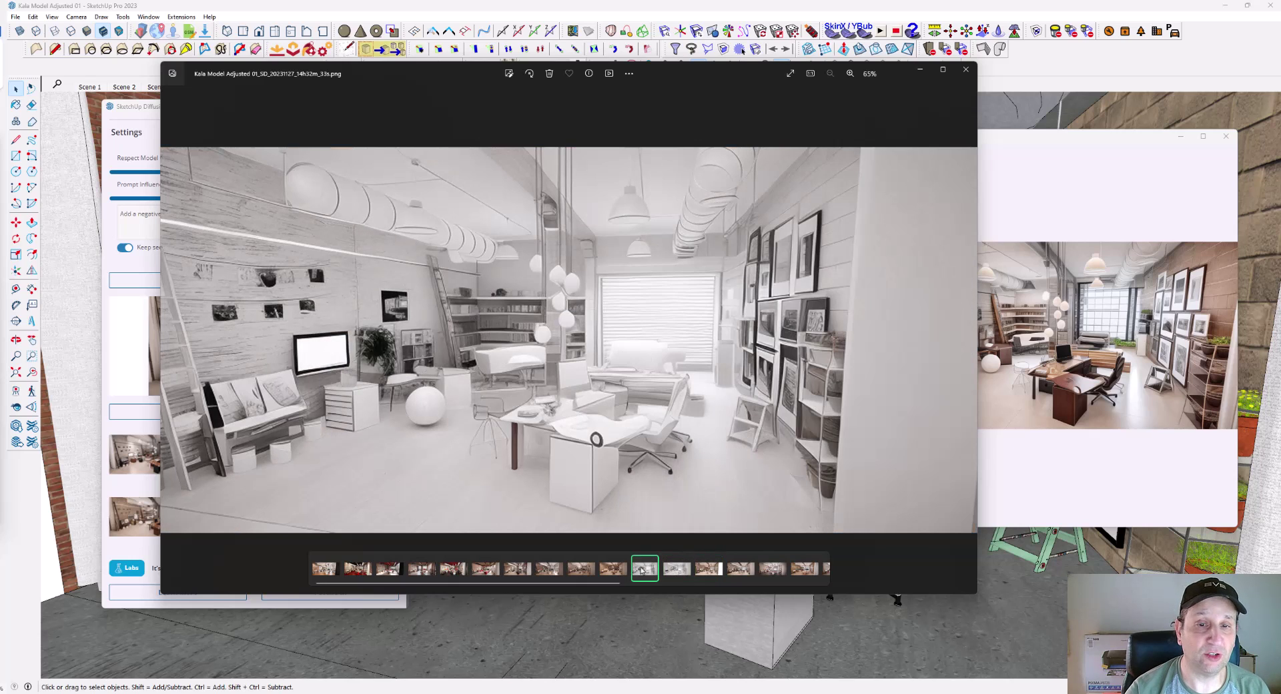
click(607, 571)
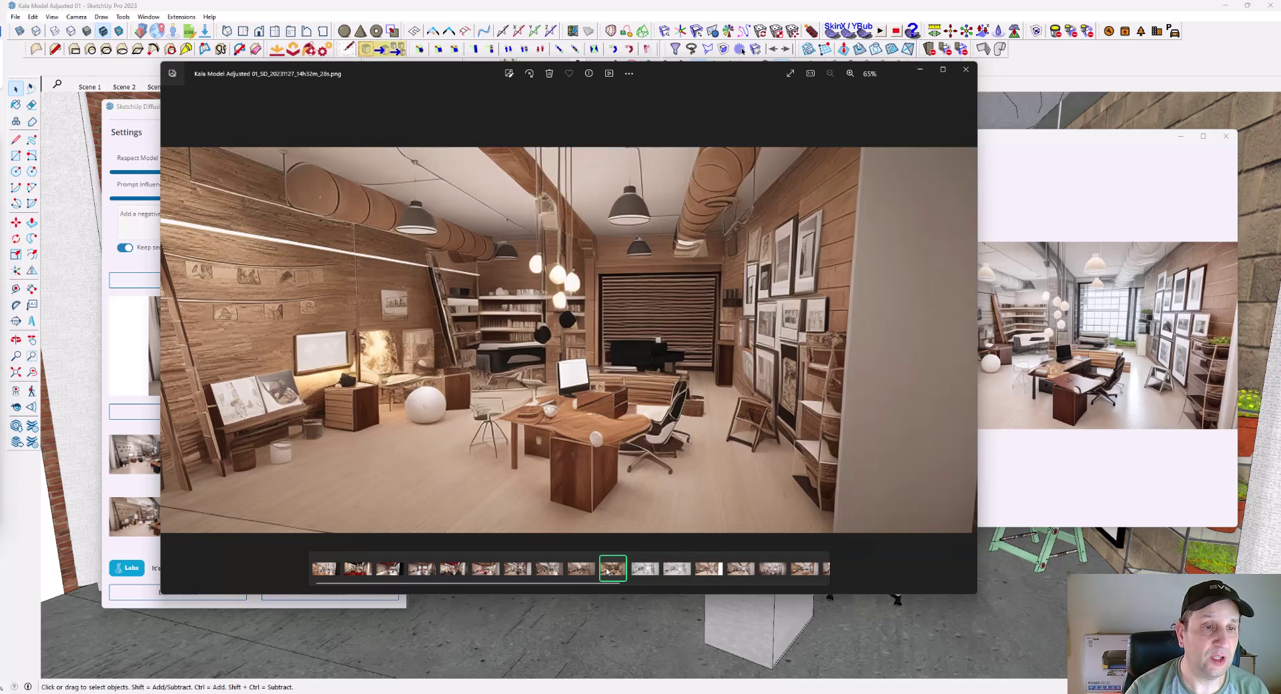
click(580, 570)
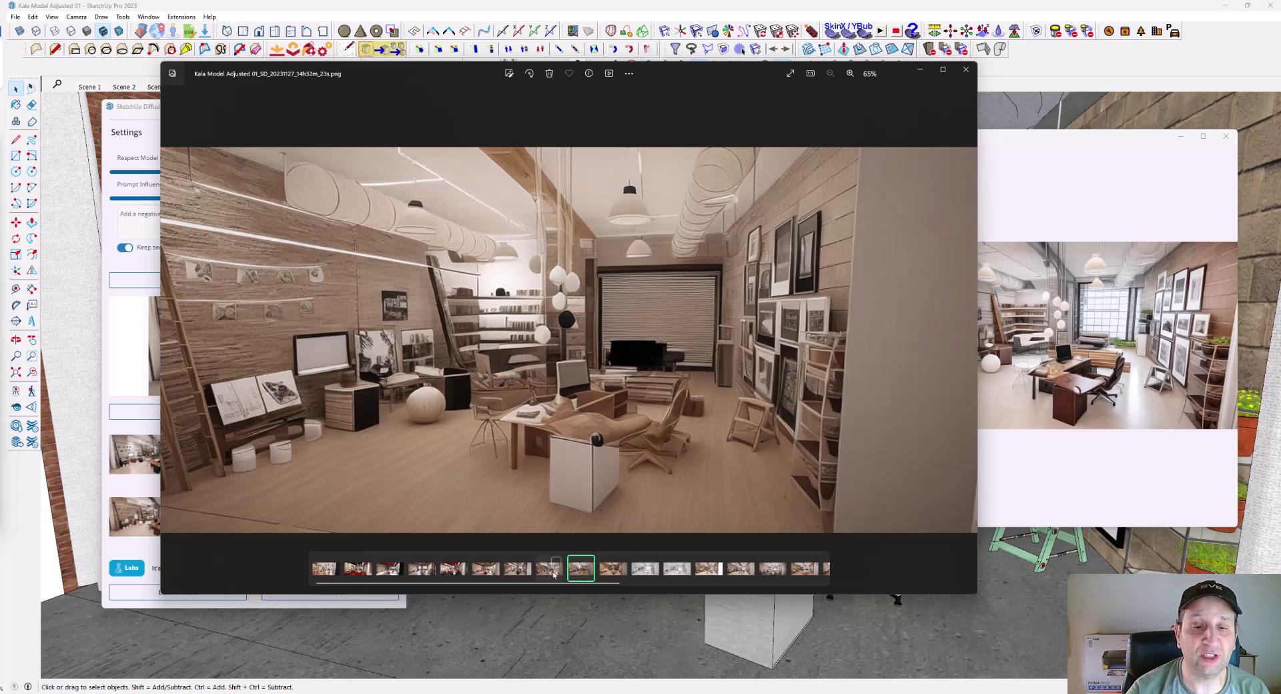
click(551, 571)
click(516, 571)
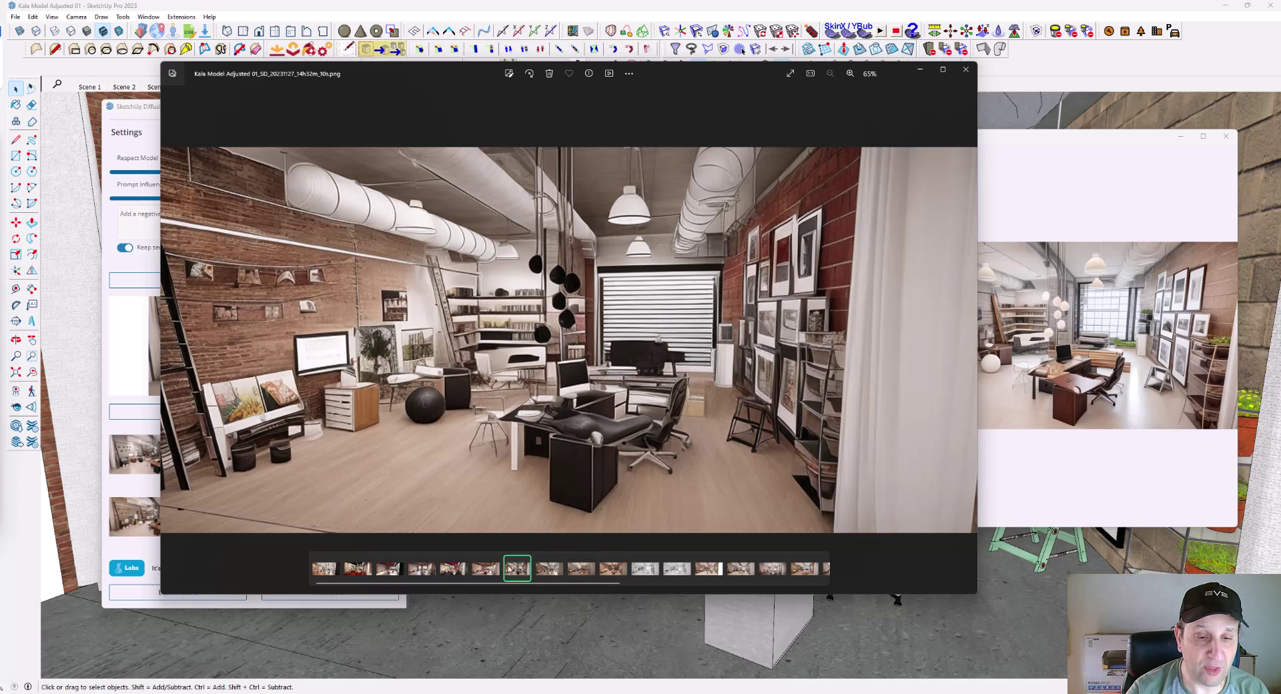
click(485, 571)
click(452, 571)
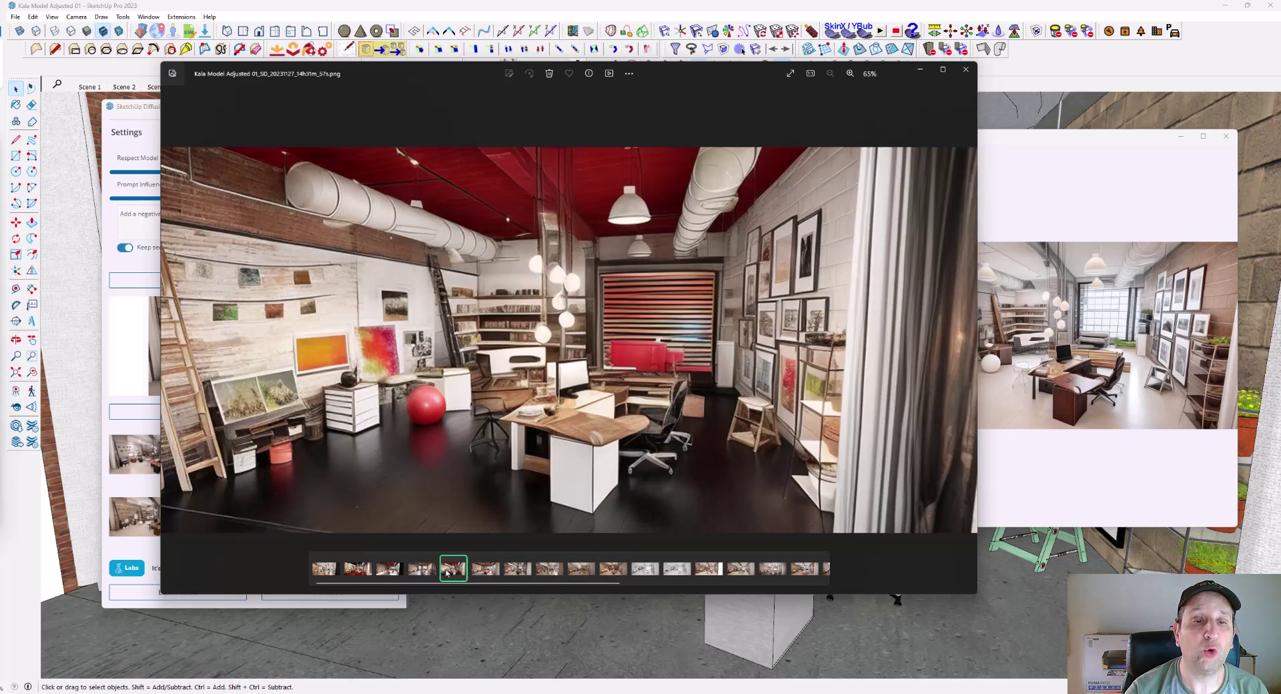
click(420, 571)
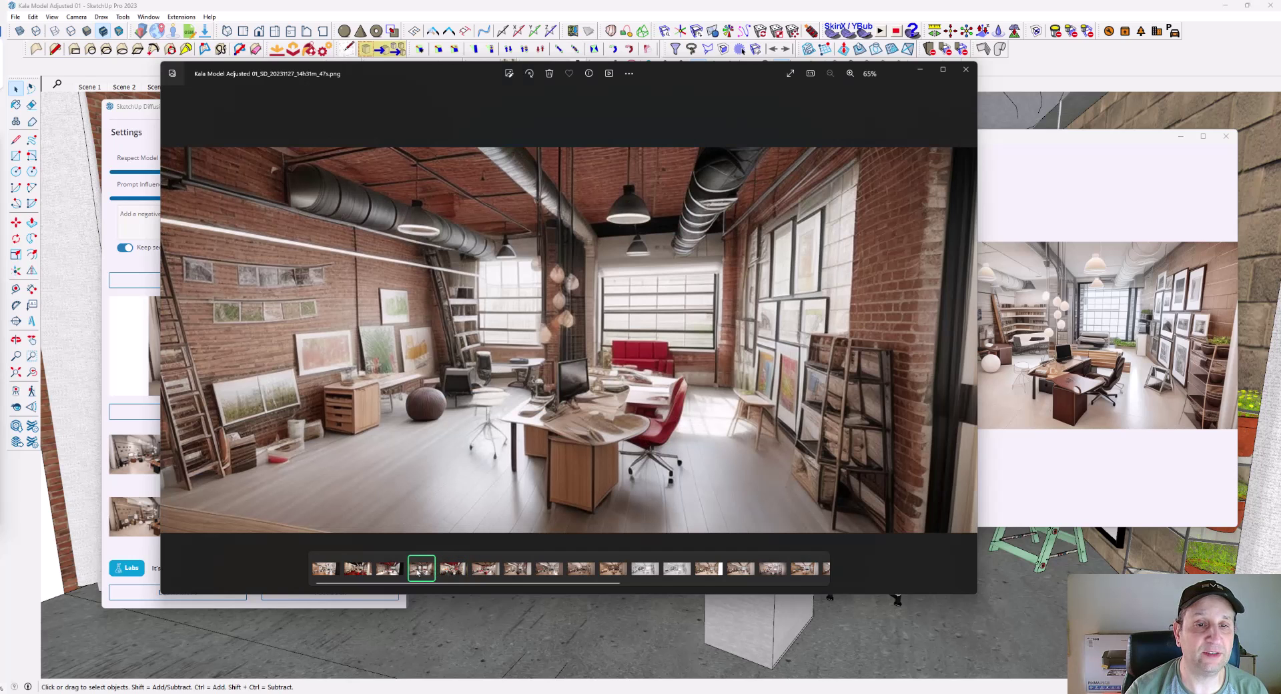
click(390, 571)
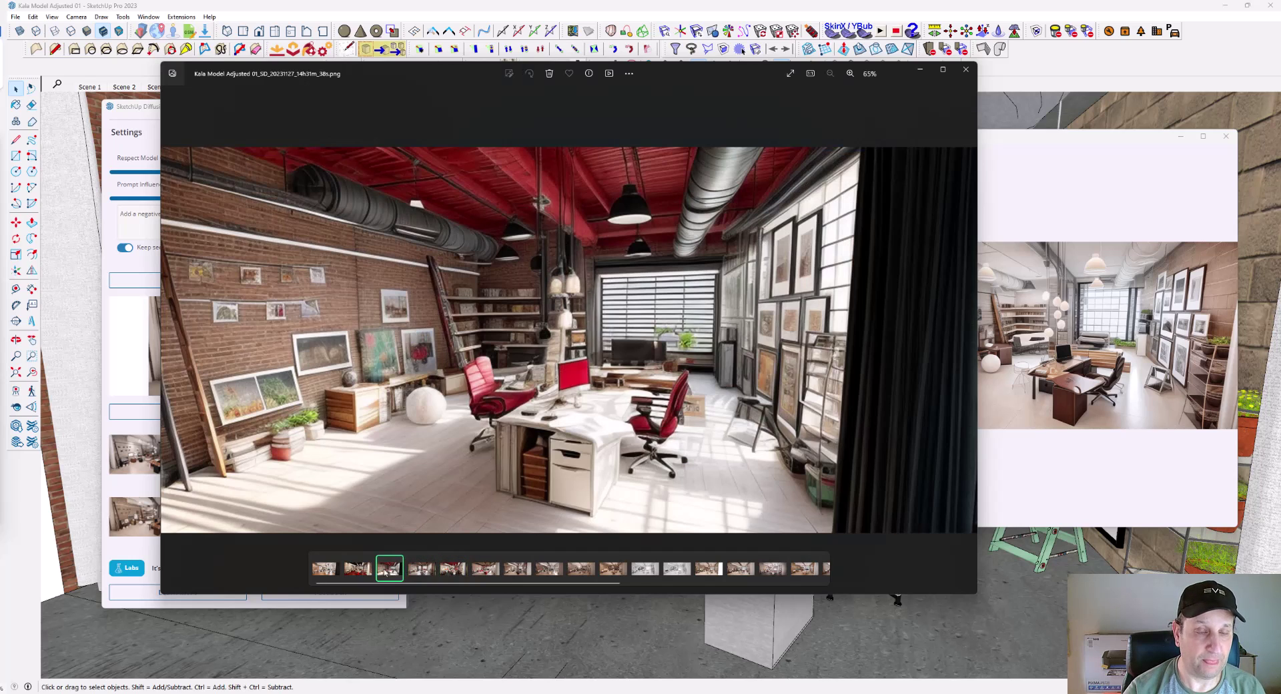
click(352, 571)
click(317, 571)
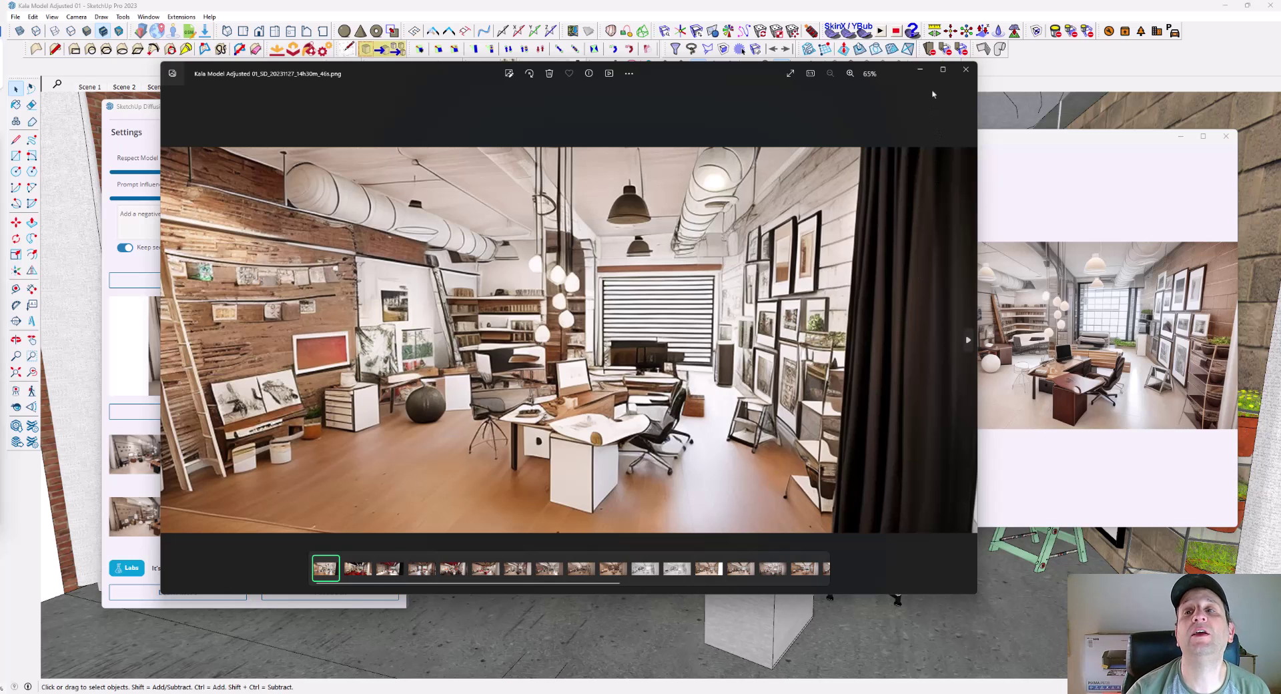
click(920, 69)
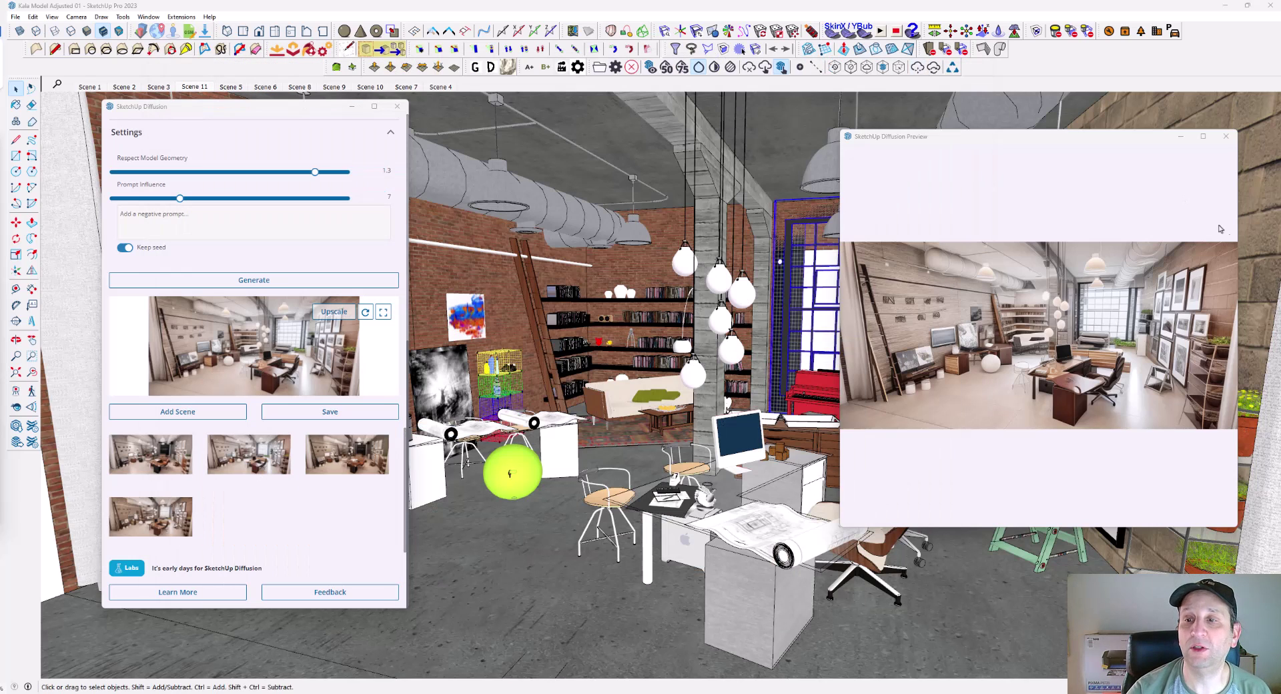
click(1226, 136)
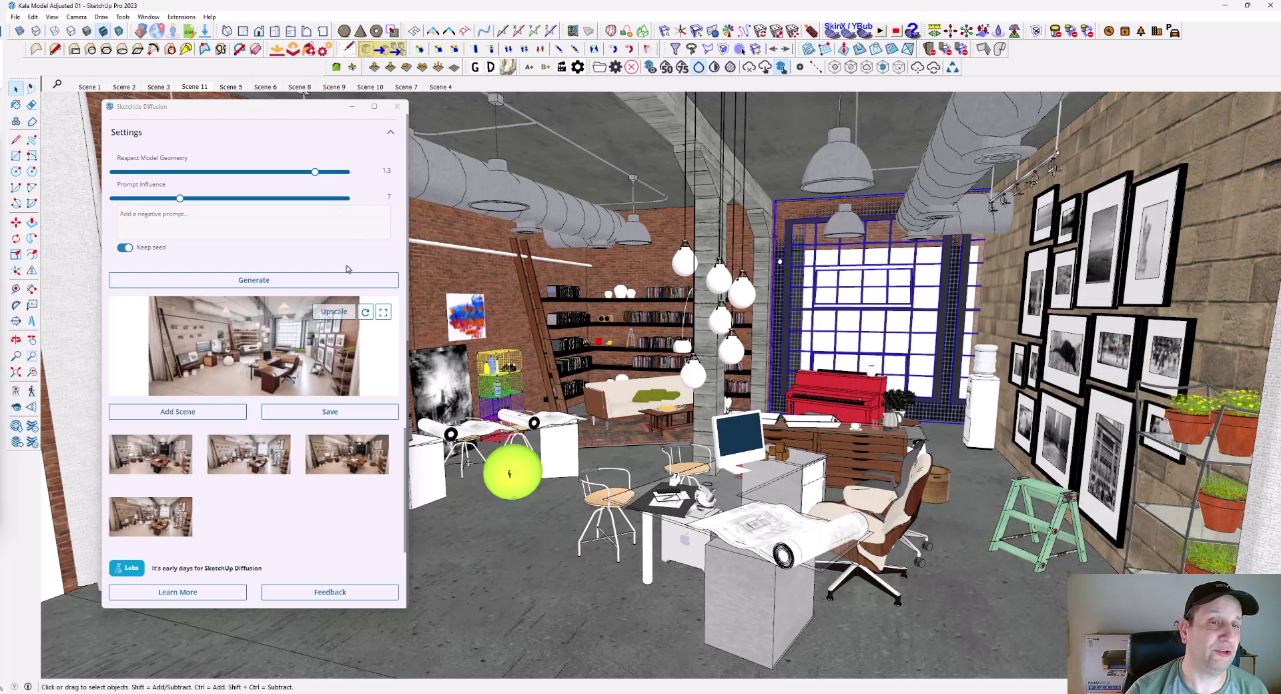
Step: Set Respect Model Geometry to 1.5 and Prompt Influence to 5 in the Diffusion settings
scroll(346, 269, up, 1)
drag(315, 221, 354, 223)
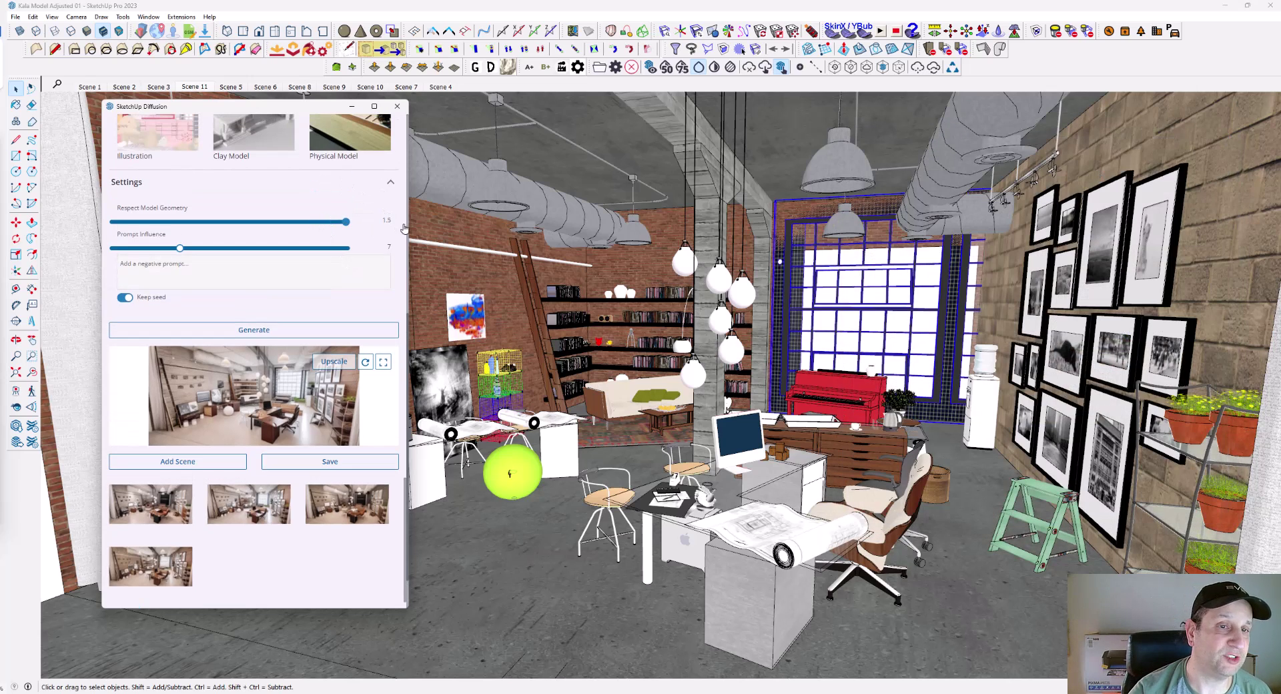
drag(179, 248, 66, 263)
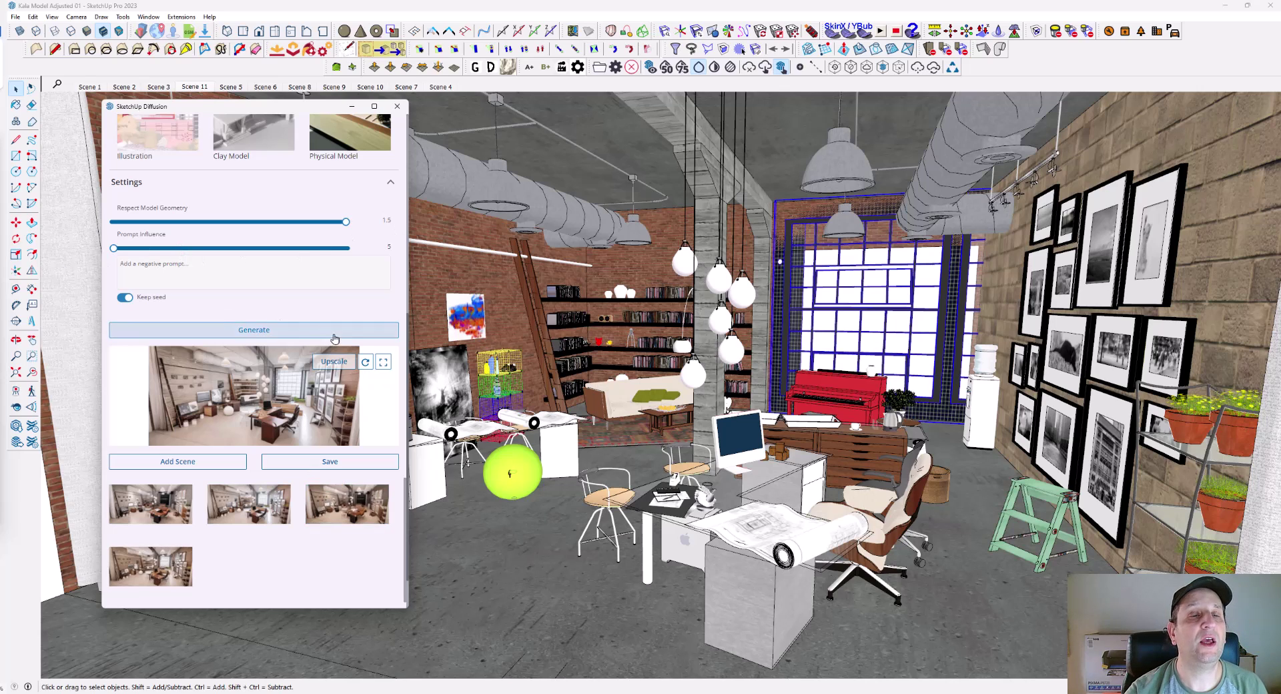
Step: Try No Style for the rendering, then switch the style to Exterior Photorealistic
scroll(334, 339, up, 7)
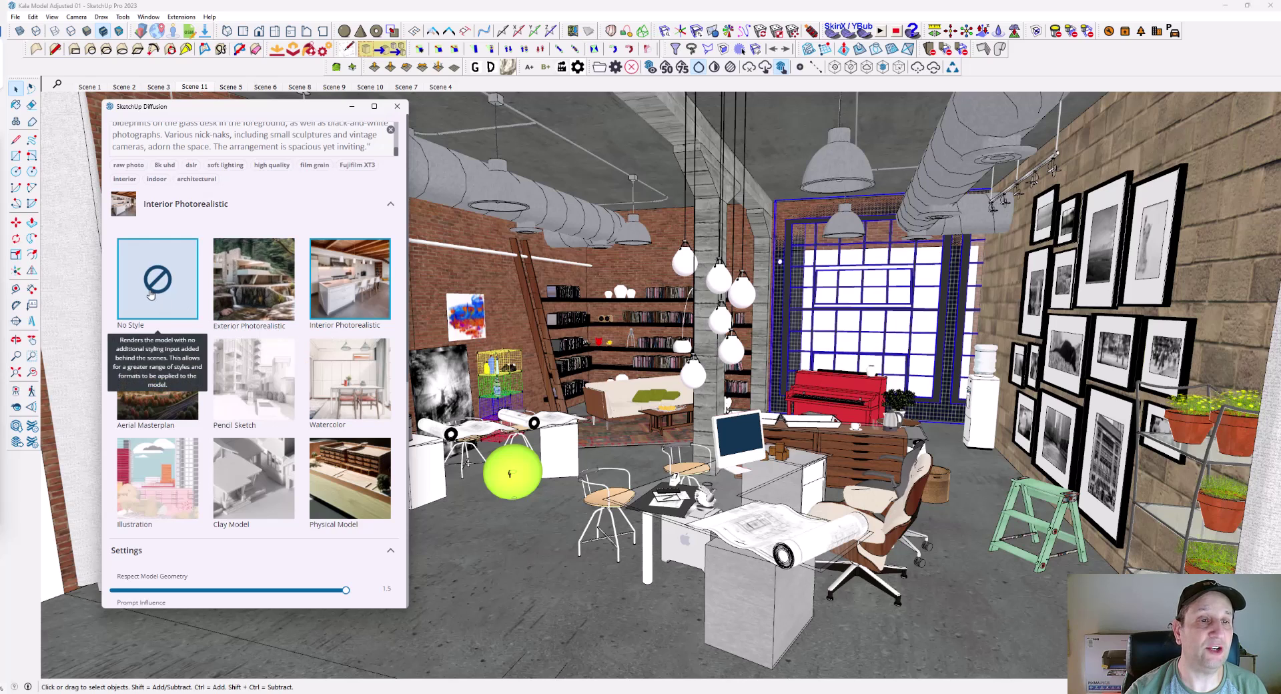
click(151, 294)
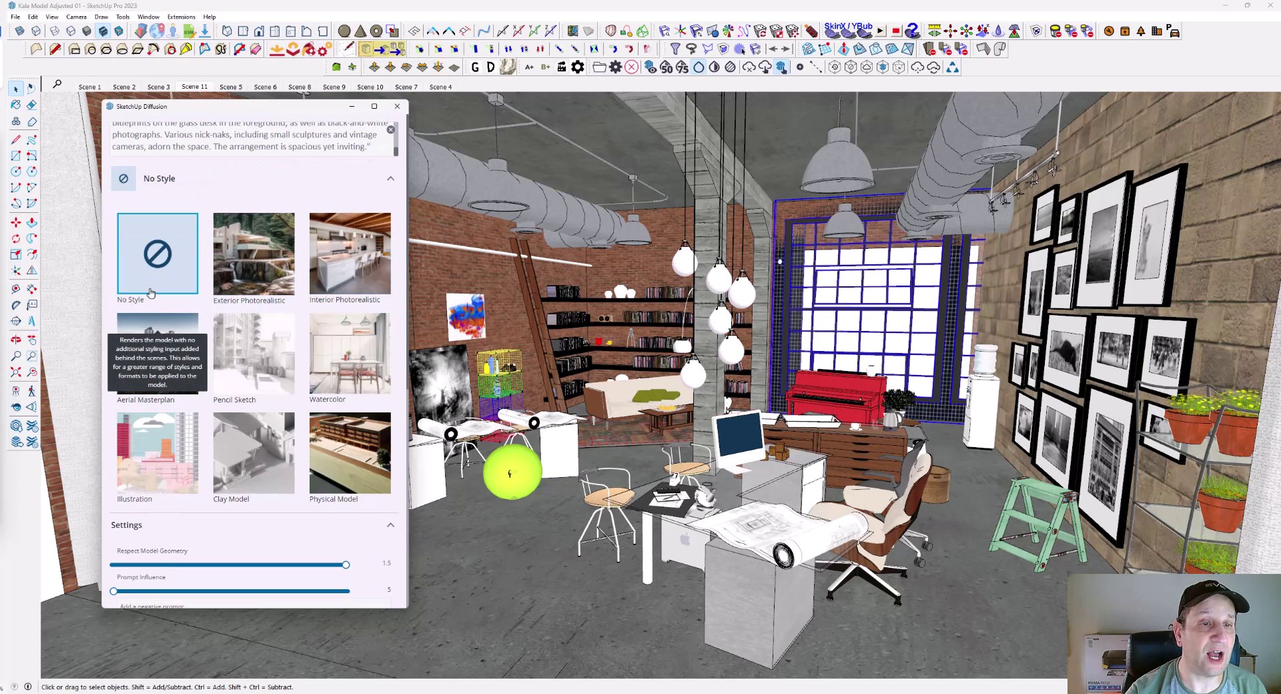
click(253, 256)
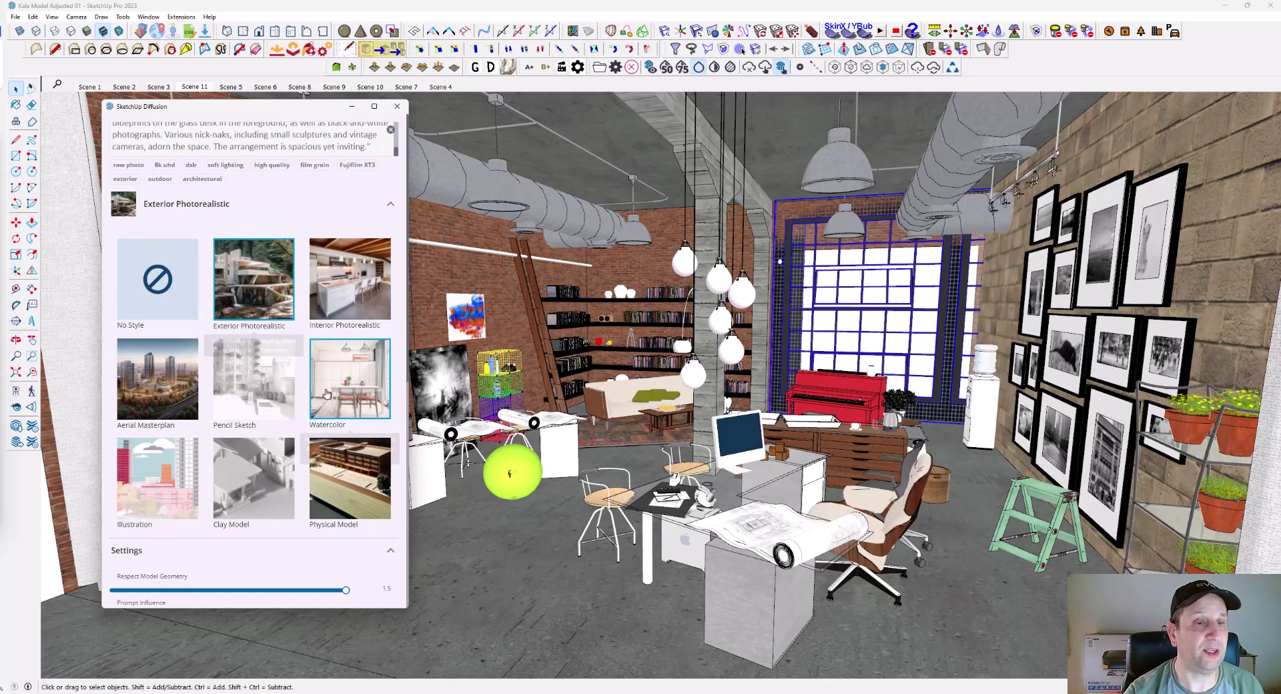
Step: Generate images with the Exterior Photorealistic style and view both new results in the enlarged preview
scroll(294, 454, down, 3)
click(271, 501)
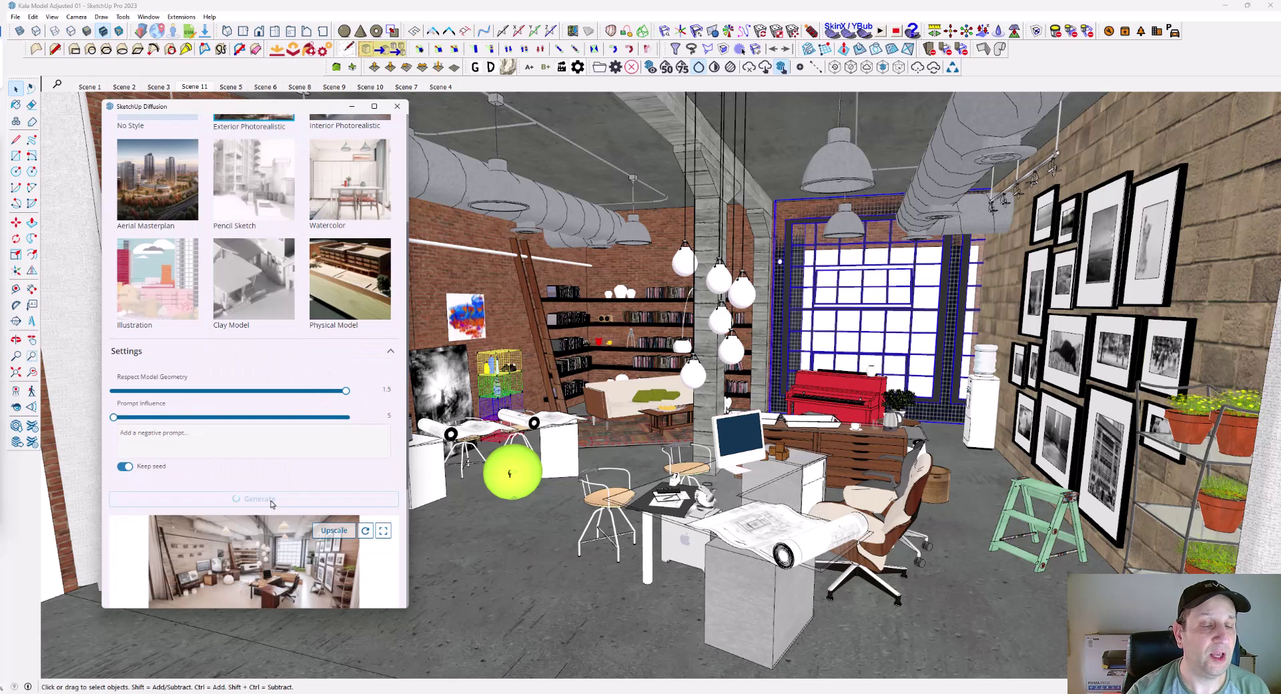
scroll(267, 501, down, 3)
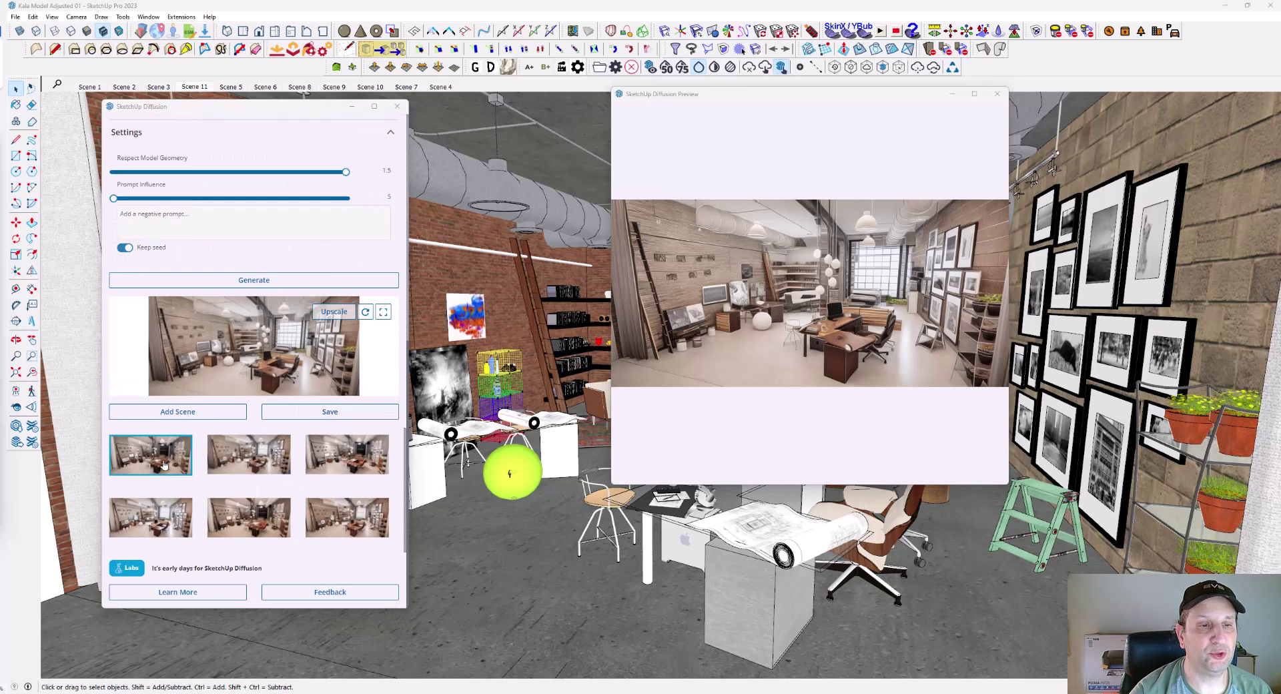
click(242, 460)
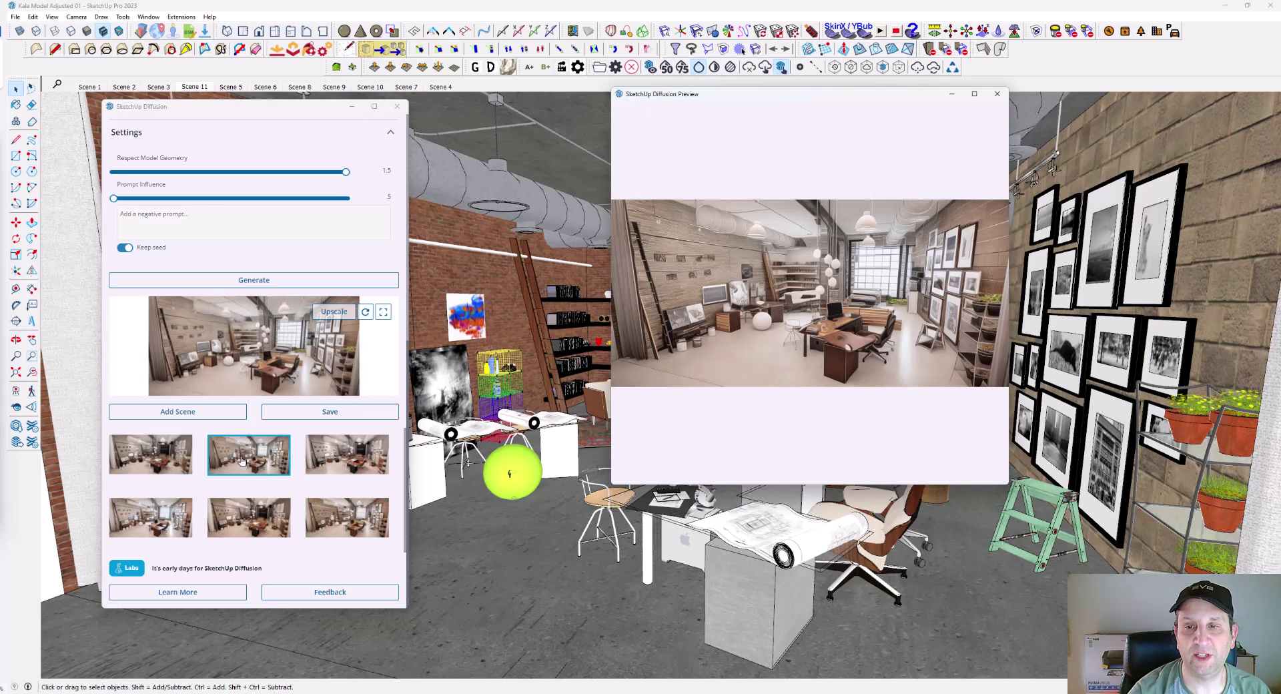